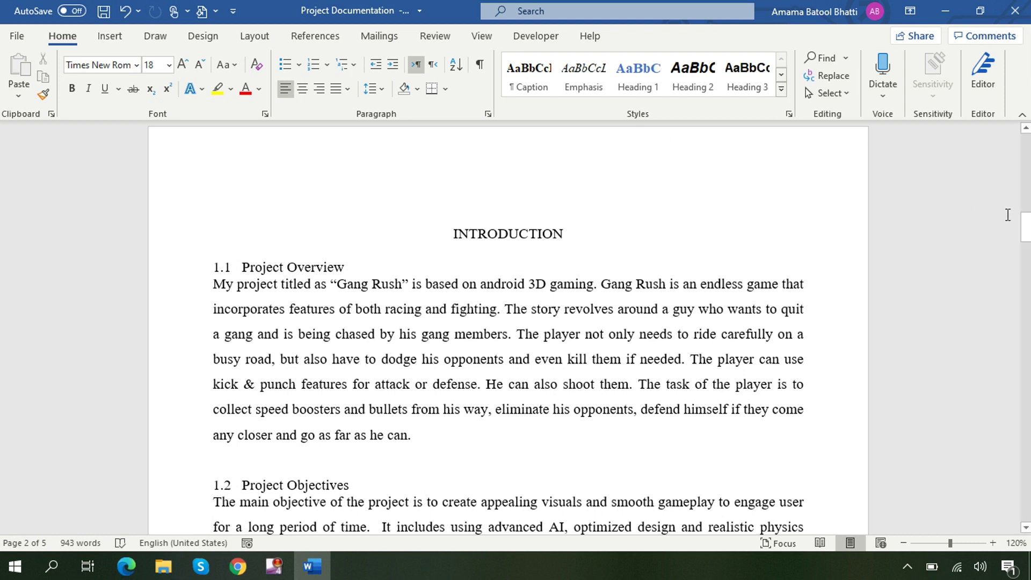
Step: Scroll down to page 2 and select the INTRODUCTION title
mouse_move(1026, 223)
mouse_down()
mouse_move(1027, 513)
mouse_move(1026, 196)
mouse_move(1026, 225)
mouse_up()
drag(582, 230, 437, 230)
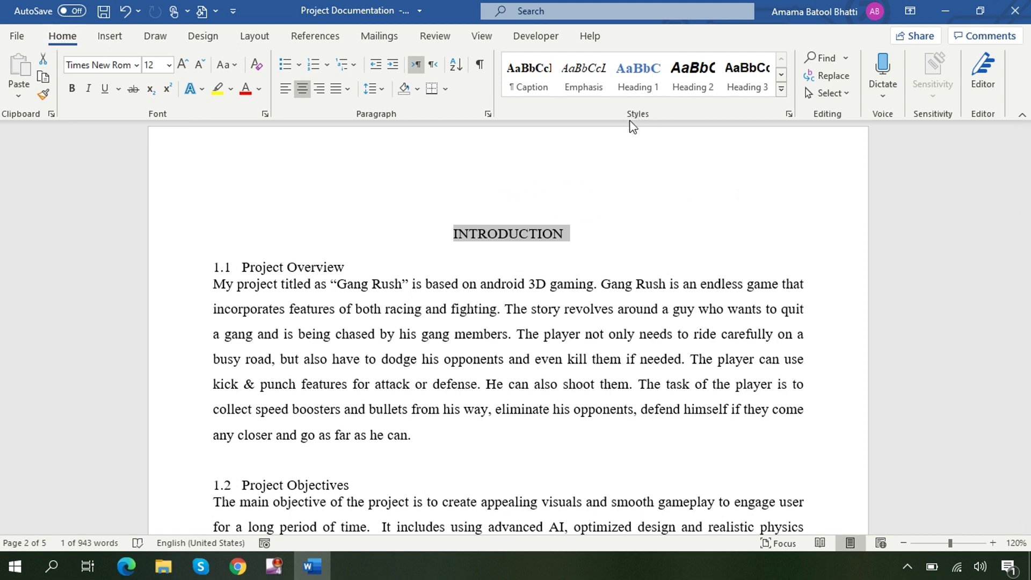
Step: Apply Heading 1 to INTRODUCTION and set the style's colour to black and size to 16 pt
click(642, 80)
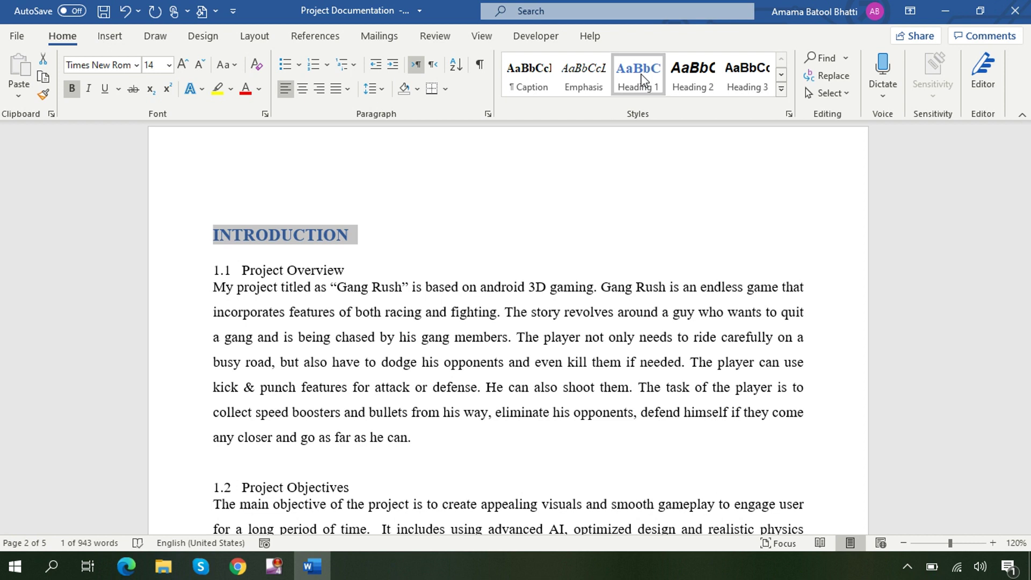
mouse_move(281, 235)
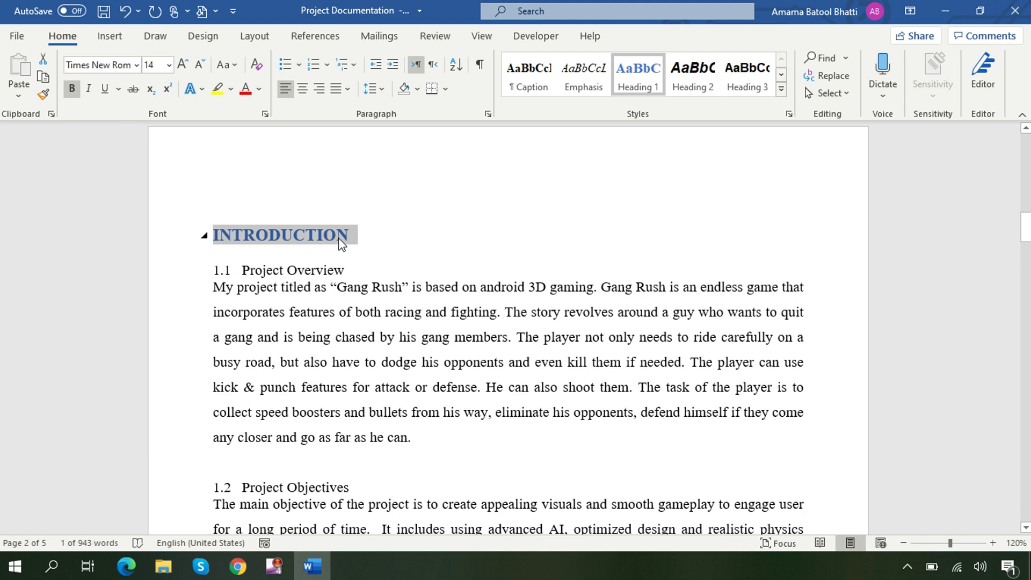
right_click(637, 75)
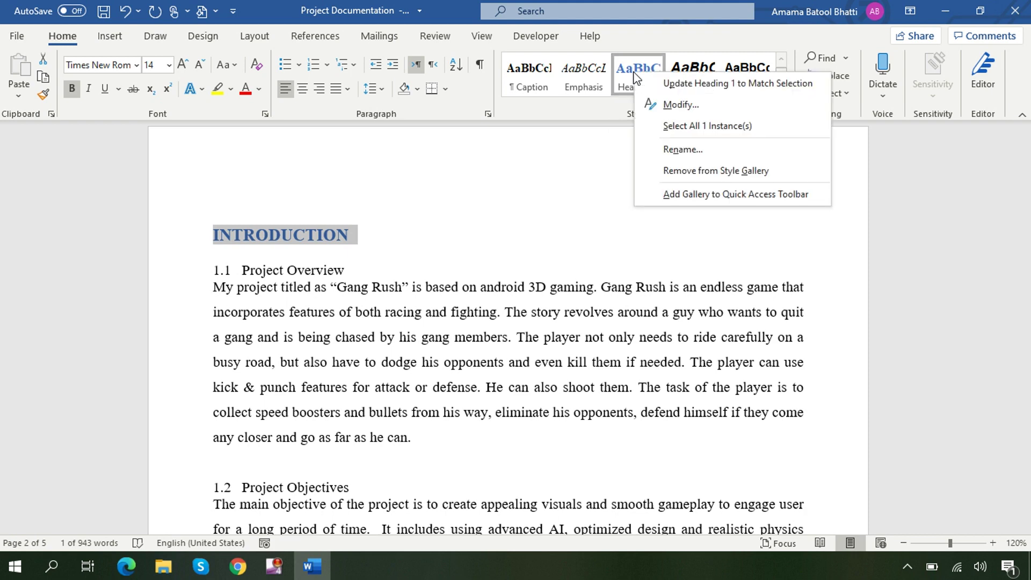
click(682, 107)
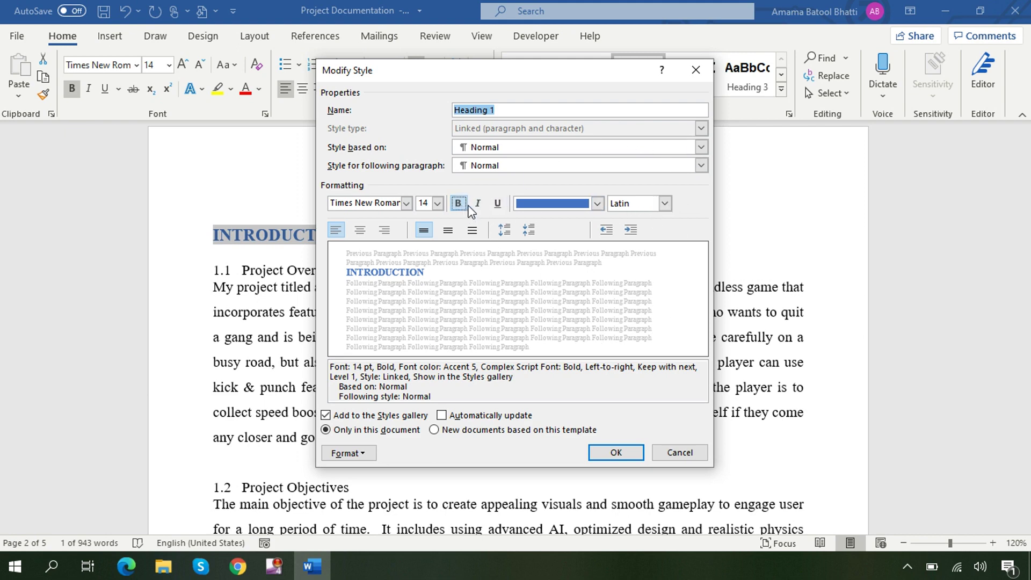
click(597, 207)
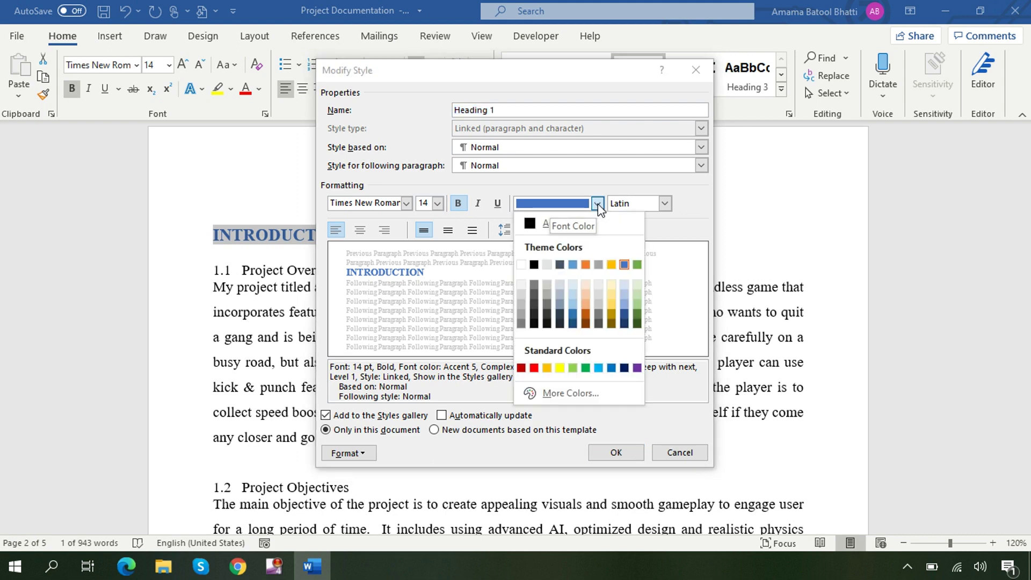
click(538, 266)
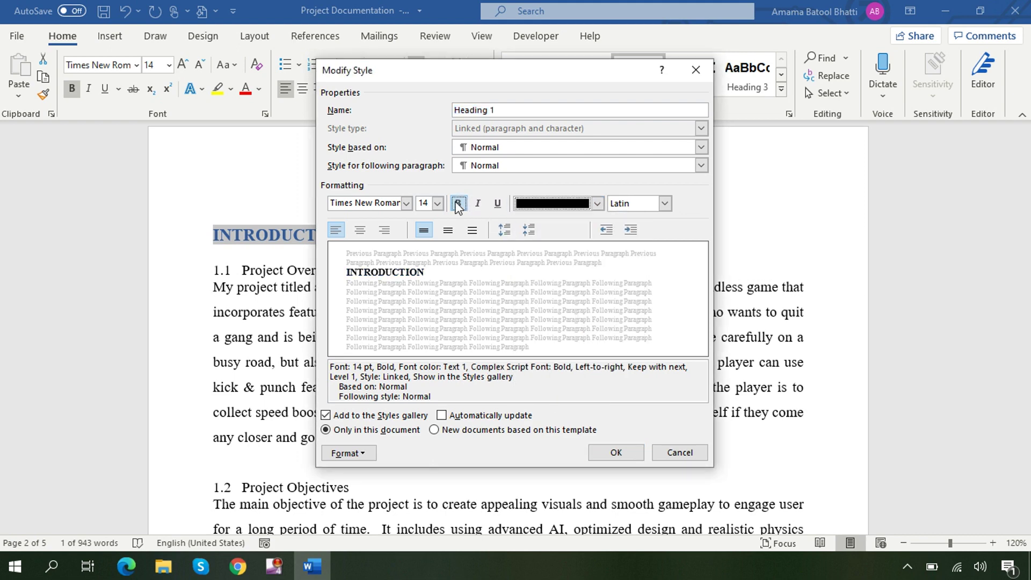
click(437, 203)
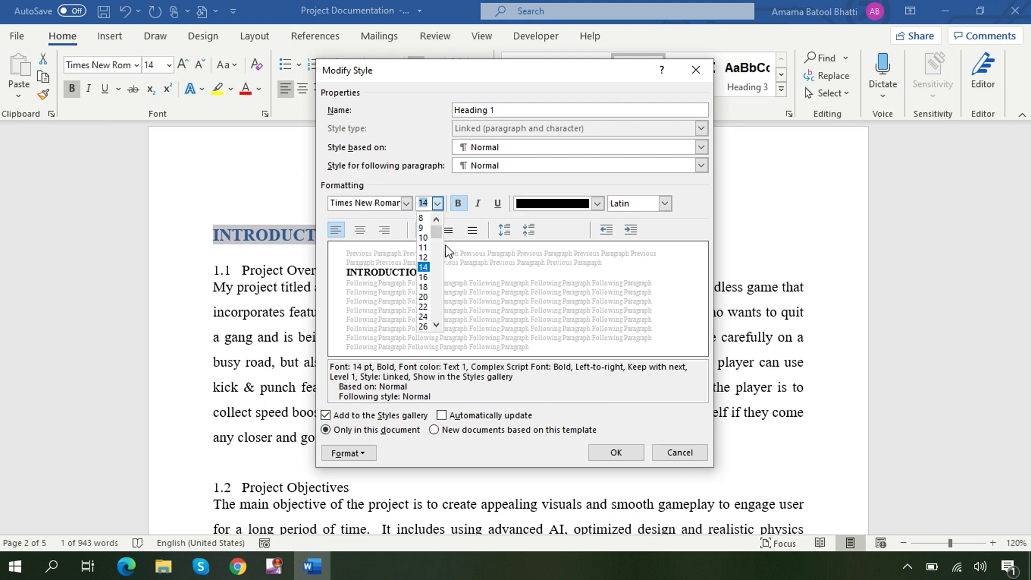
click(425, 277)
Step: Switch Heading 1 to Arial, centered with 1.5 line spacing, and save the style
click(407, 203)
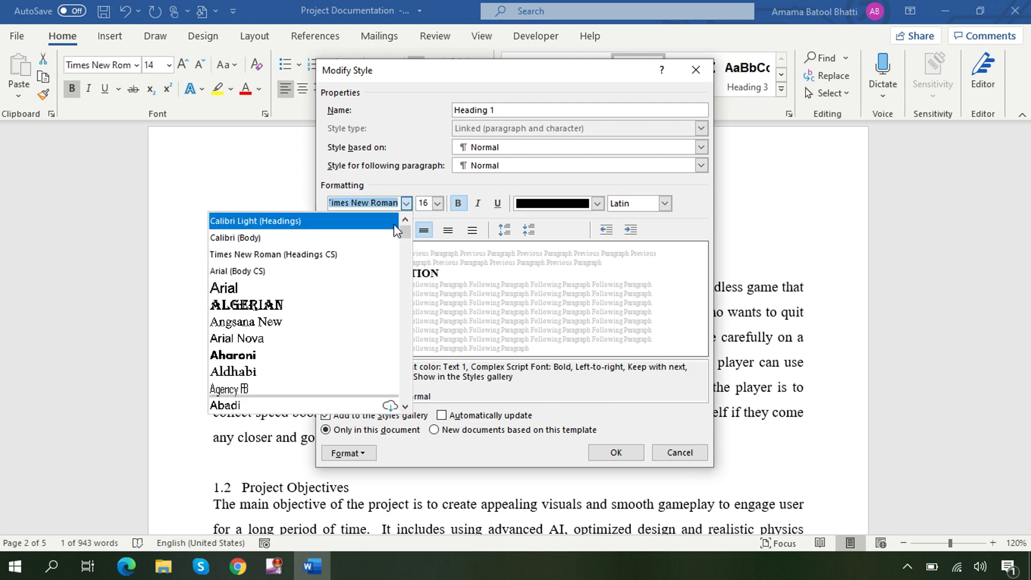
click(315, 281)
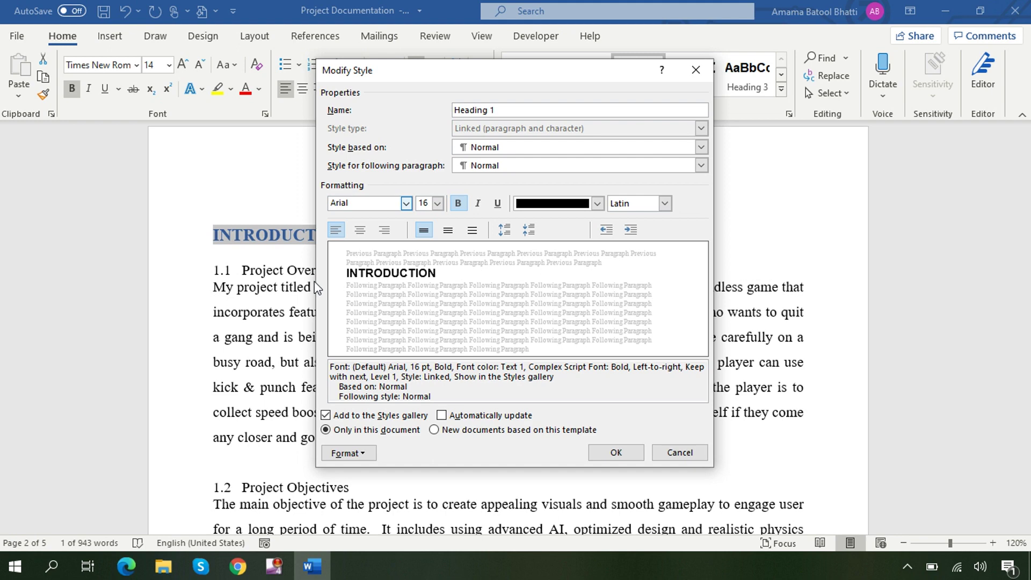
click(360, 231)
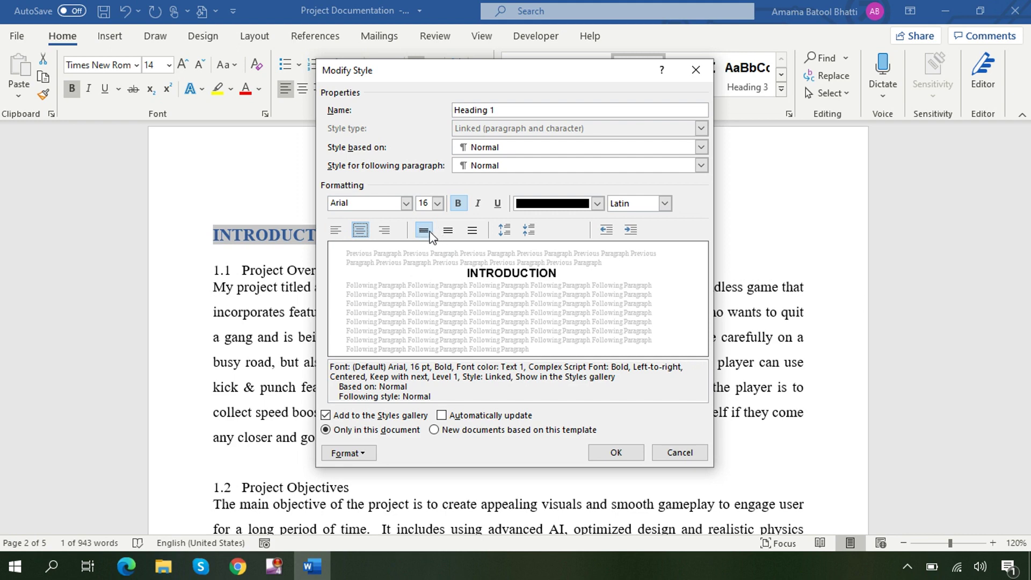
click(449, 232)
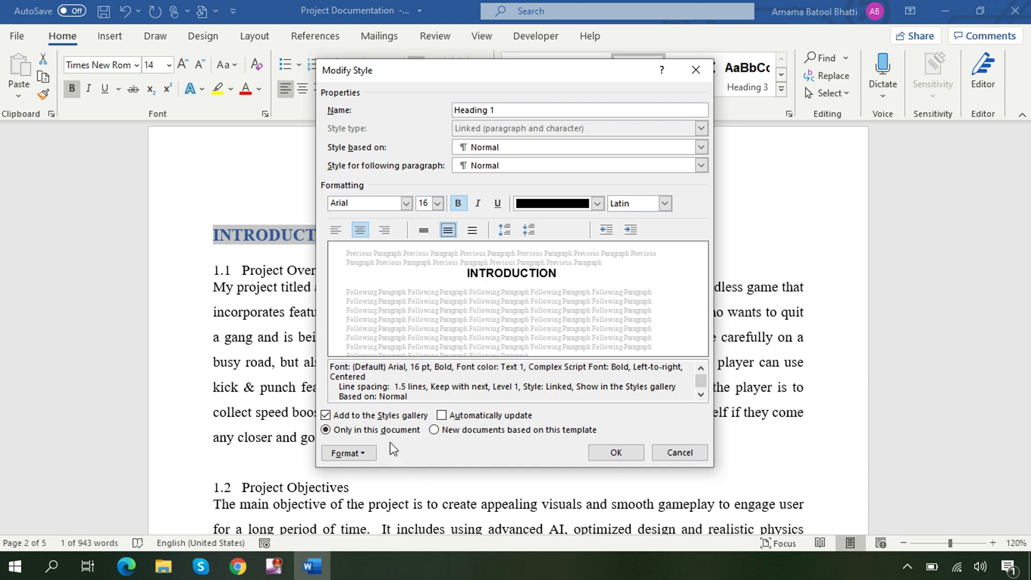
click(364, 454)
click(527, 453)
click(616, 452)
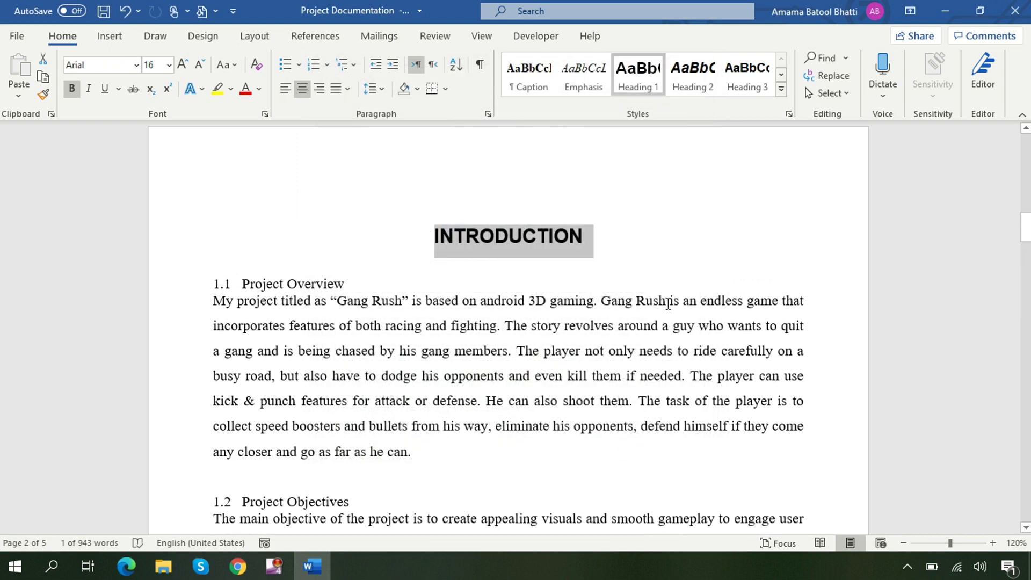
Step: Deselect INTRODUCTION and select the '1.1 Project Overview' heading
click(639, 257)
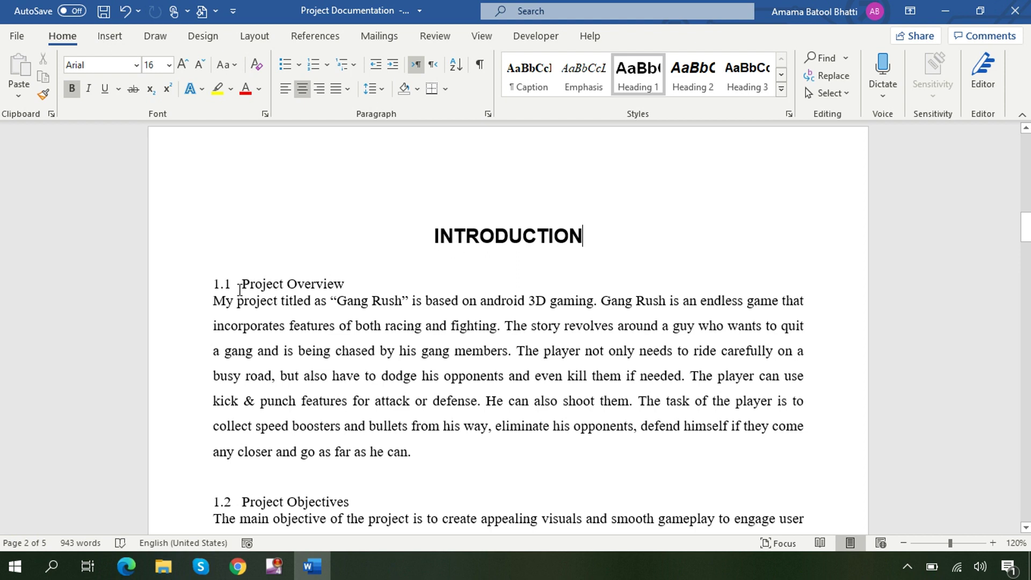
drag(356, 284, 202, 283)
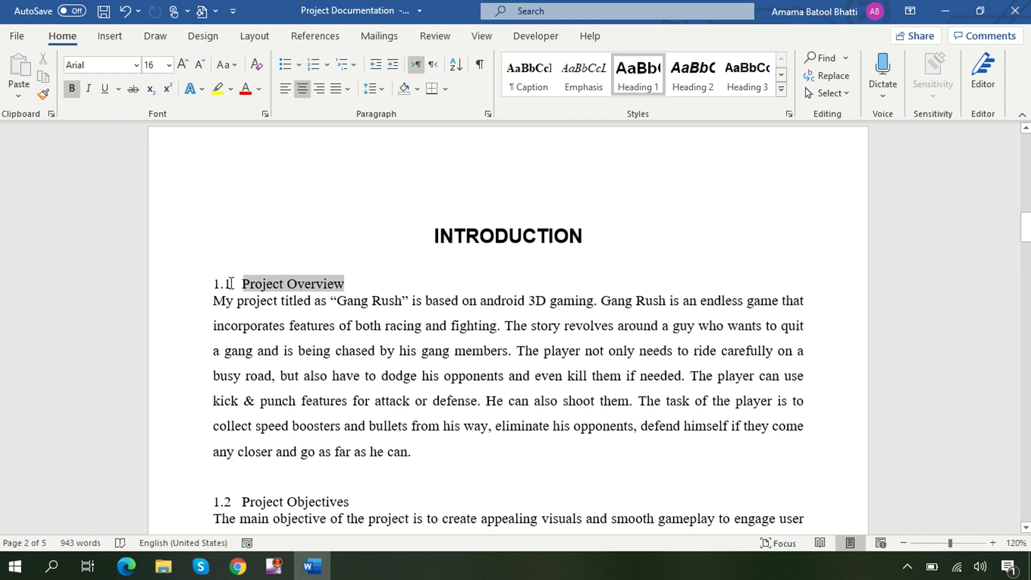
Step: Apply Heading 2 to 1.1 Project Overview and remove italics from the Heading 2 style
click(695, 72)
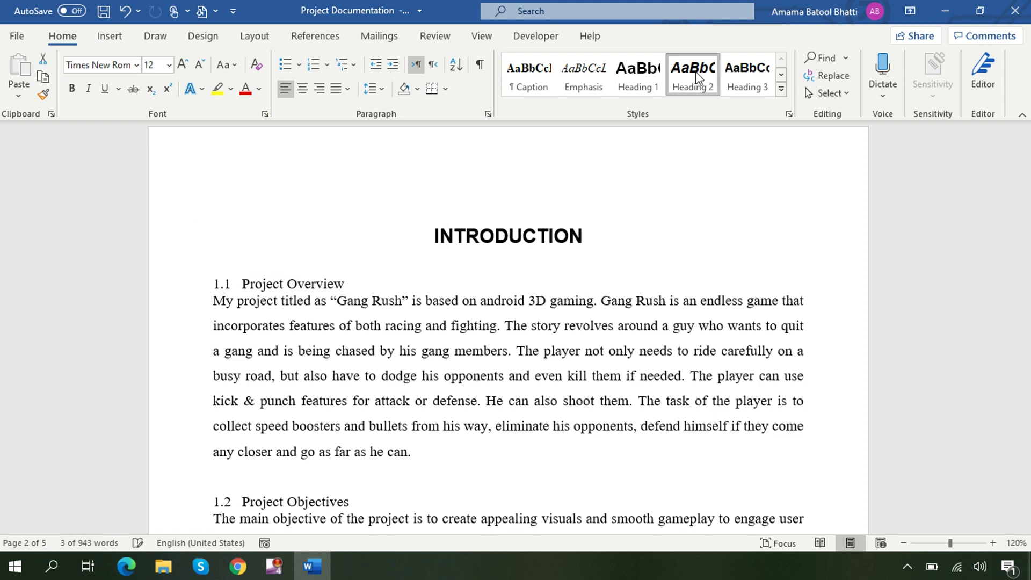
mouse_move(307, 283)
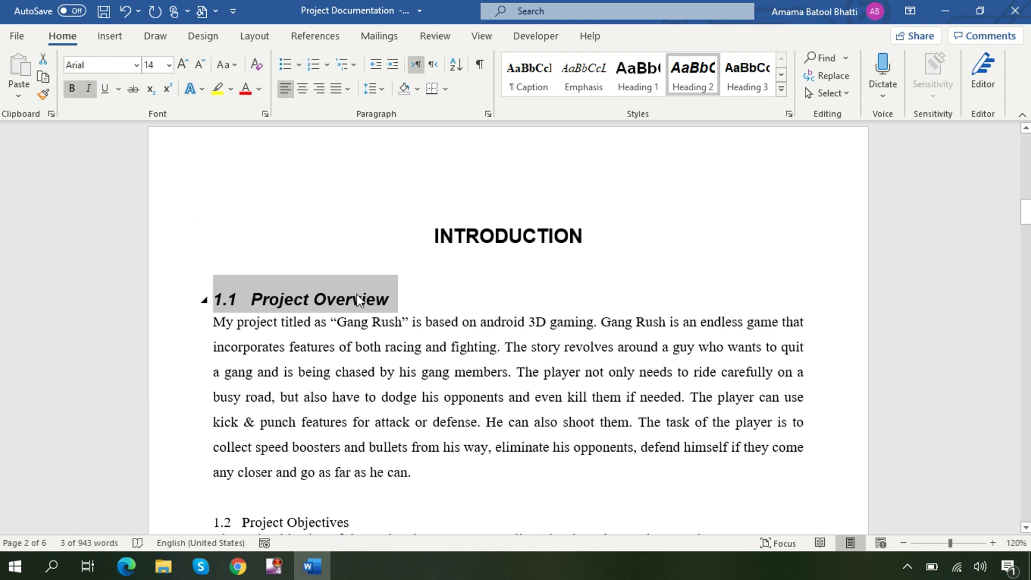
right_click(687, 75)
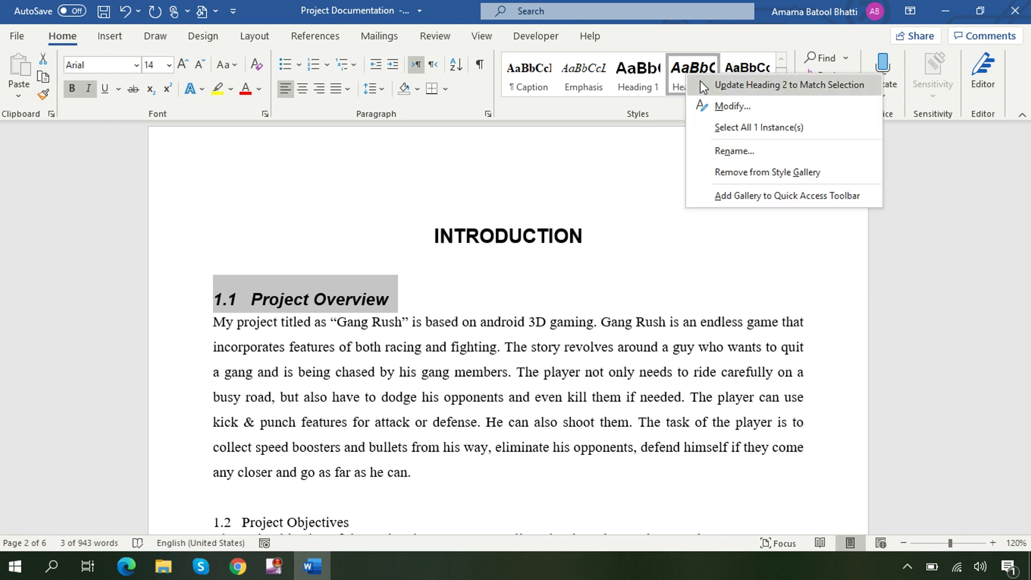
click(711, 106)
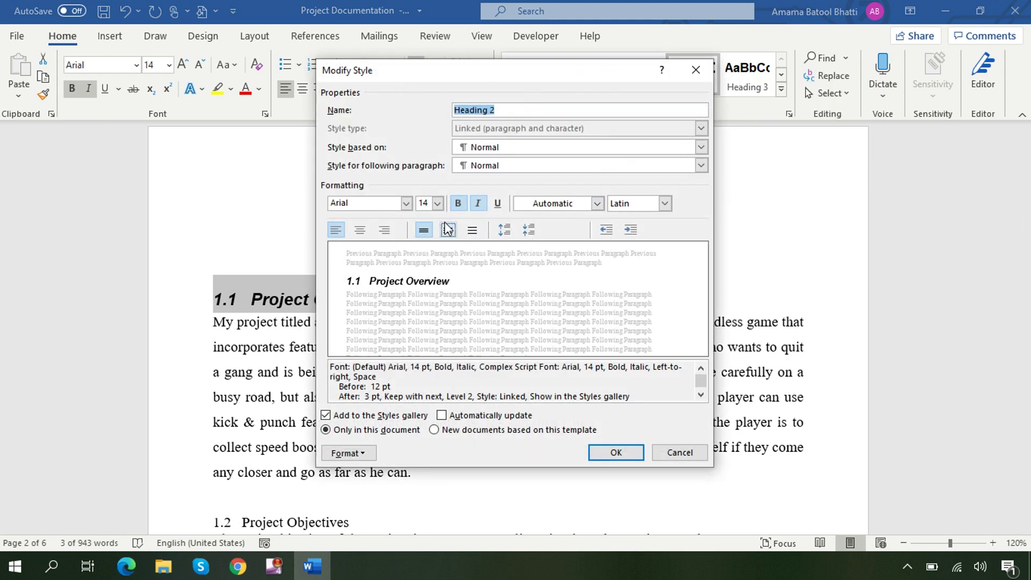
click(477, 204)
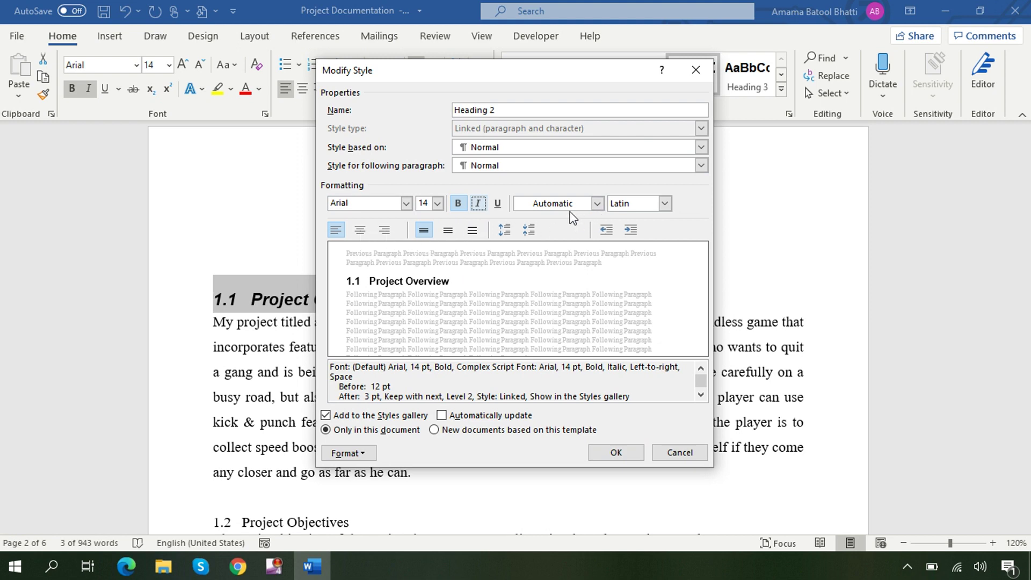
click(613, 453)
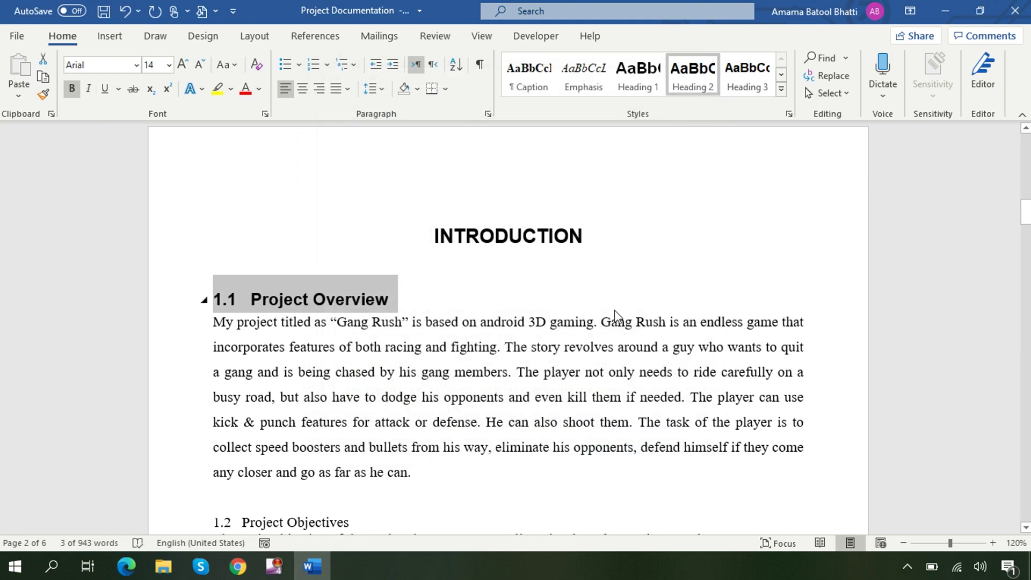
drag(1026, 215, 1026, 228)
Step: Make 1.2 Project Objectives a Heading 2 and delete the blank line above it
mouse_move(352, 300)
mouse_down()
mouse_move(219, 317)
mouse_move(214, 299)
mouse_up()
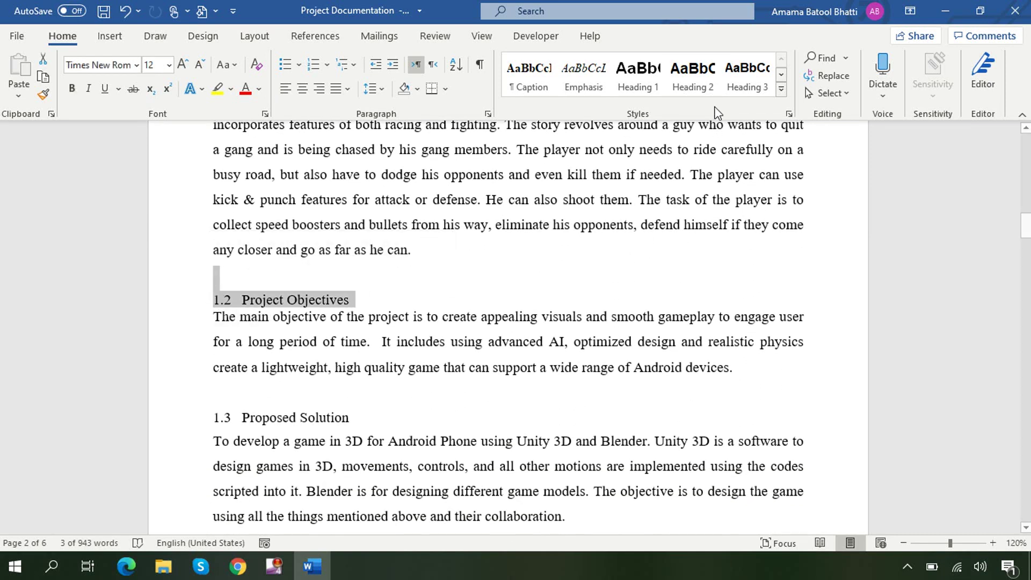
click(691, 82)
click(240, 296)
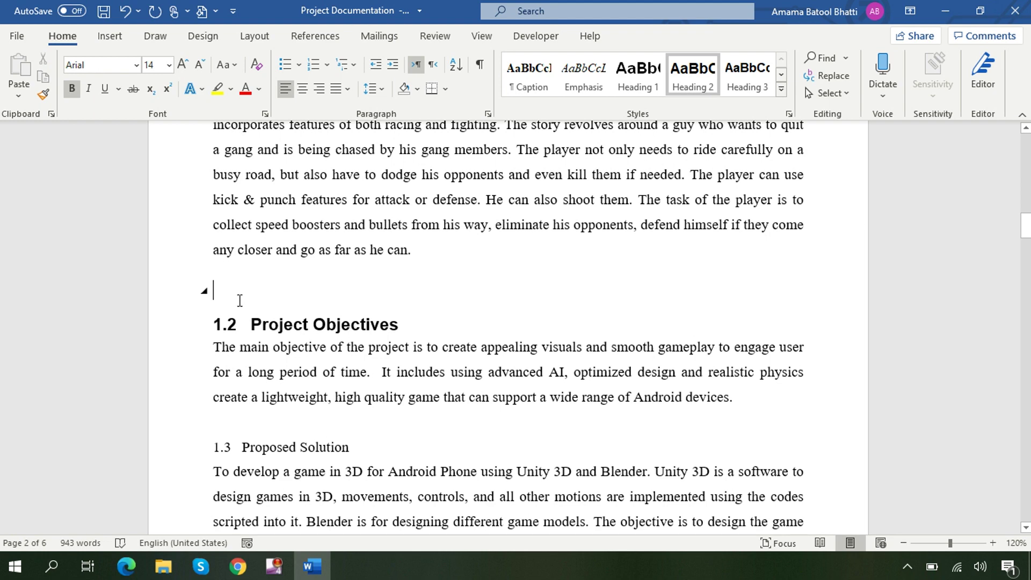
key(BackSpace)
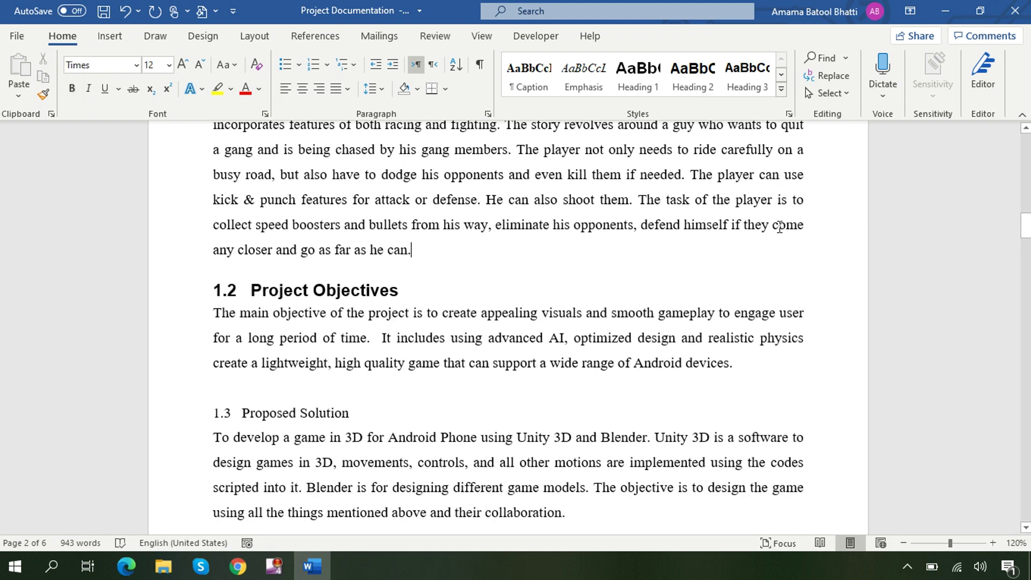
drag(1025, 232, 1024, 245)
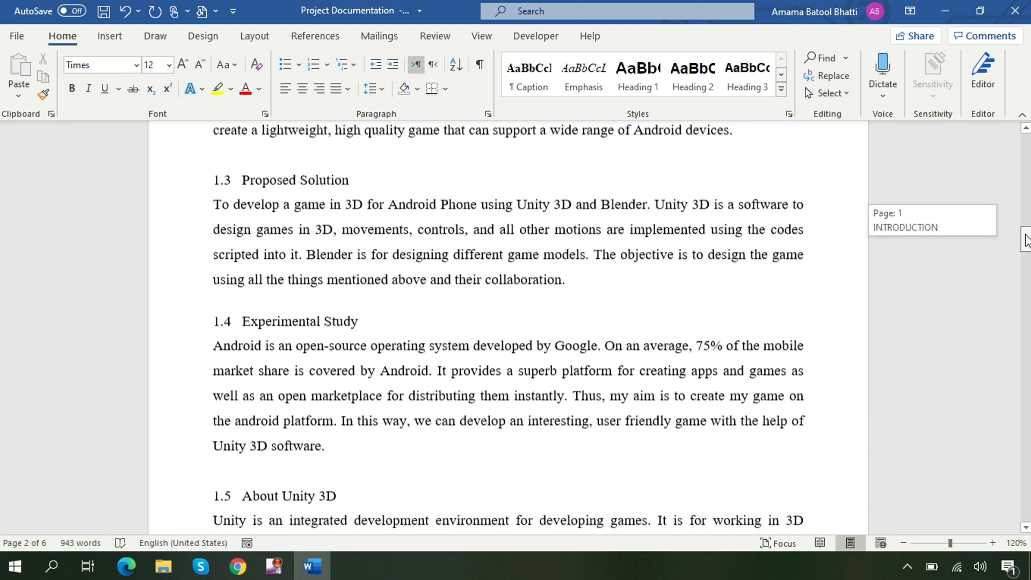
Step: Make 1.3 Proposed Solution and 1.4 Experimental Study Heading 2, removing the empty line between them
drag(215, 195, 213, 194)
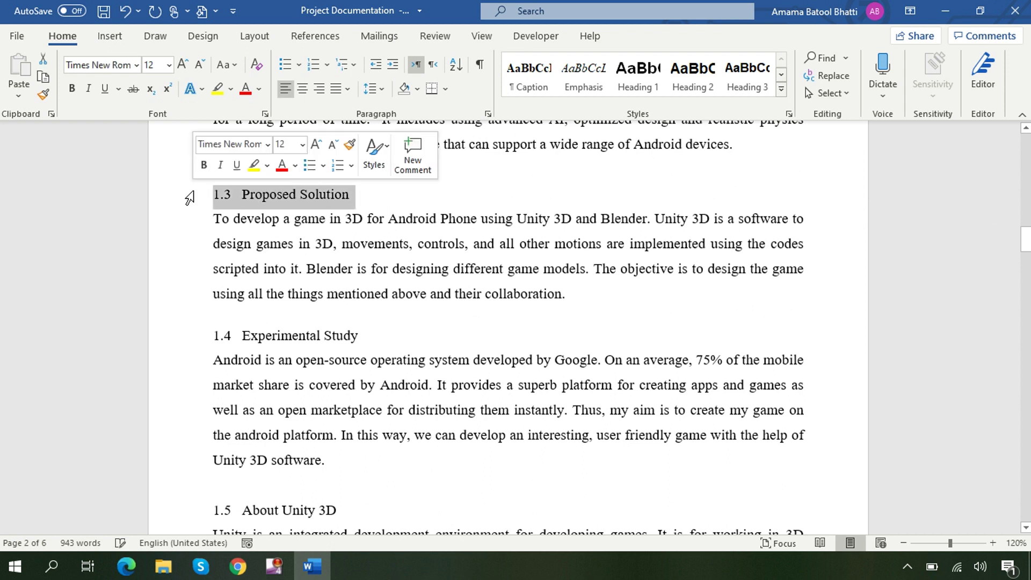
click(693, 75)
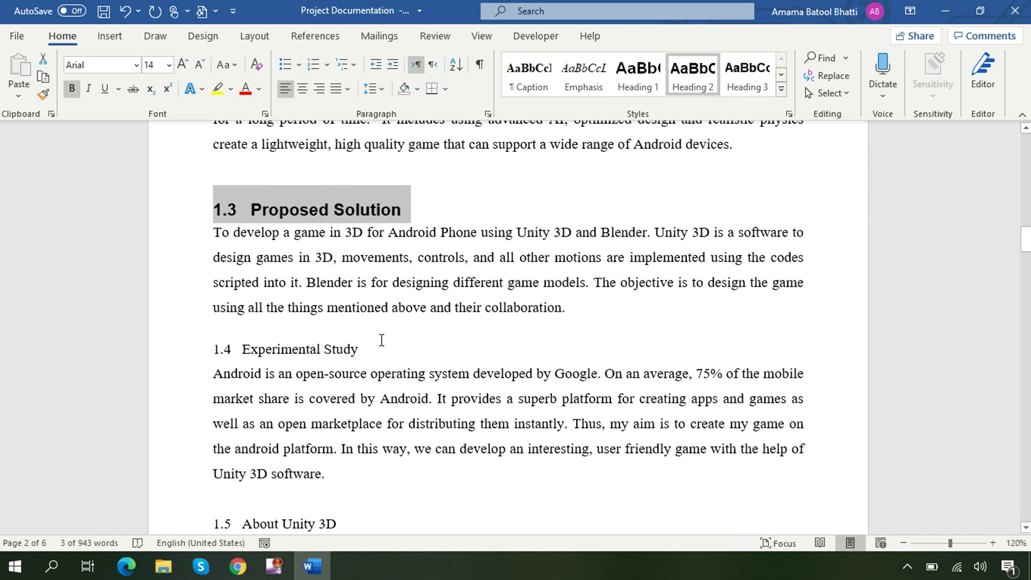
drag(215, 330, 369, 352)
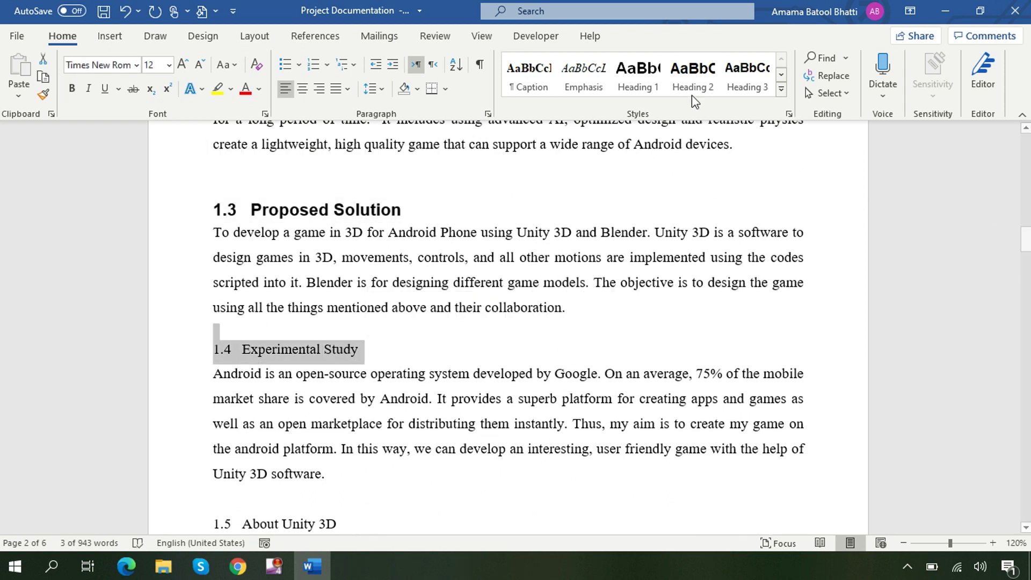
click(692, 75)
click(264, 350)
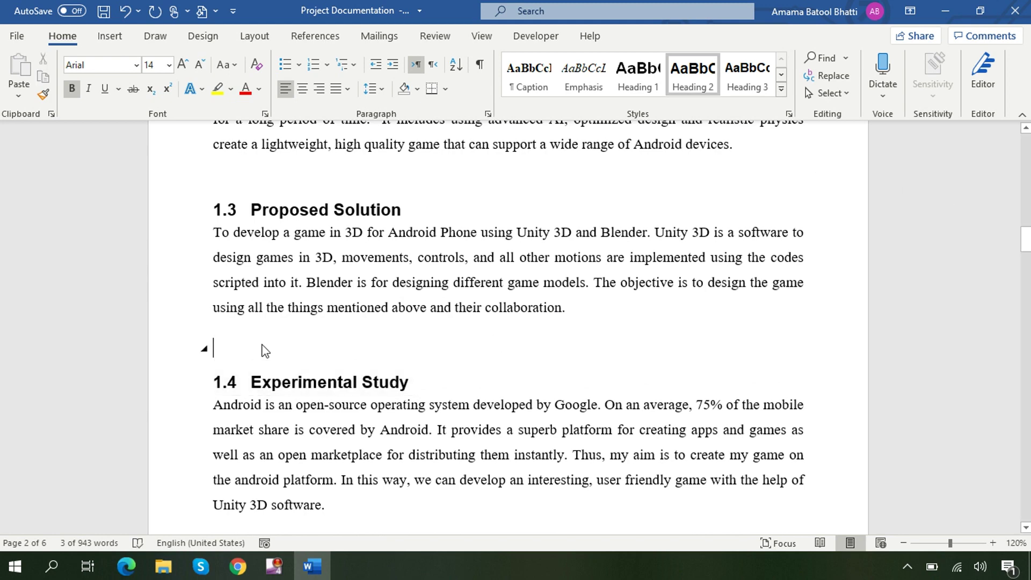
key(BackSpace)
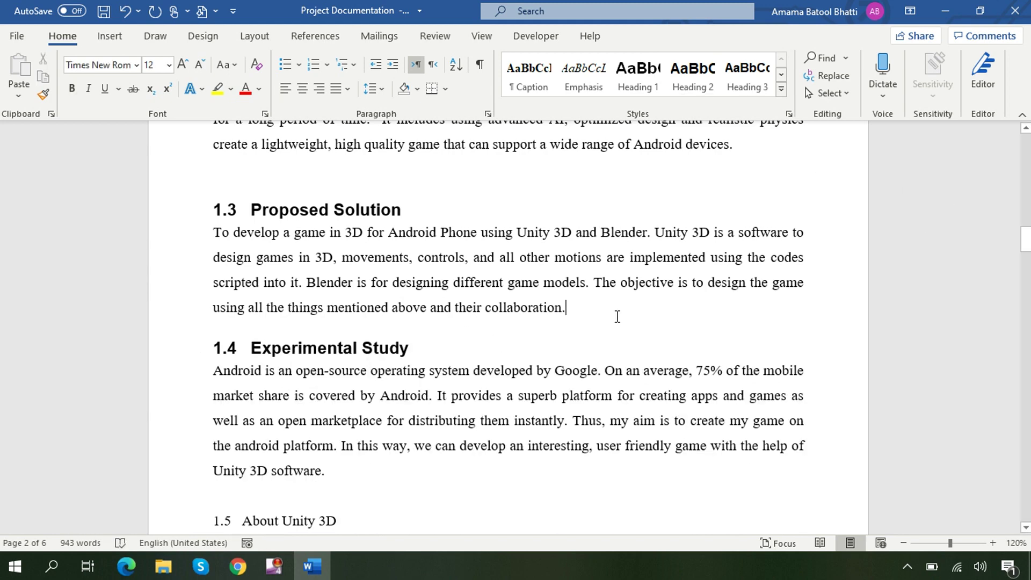
drag(1026, 240, 1026, 253)
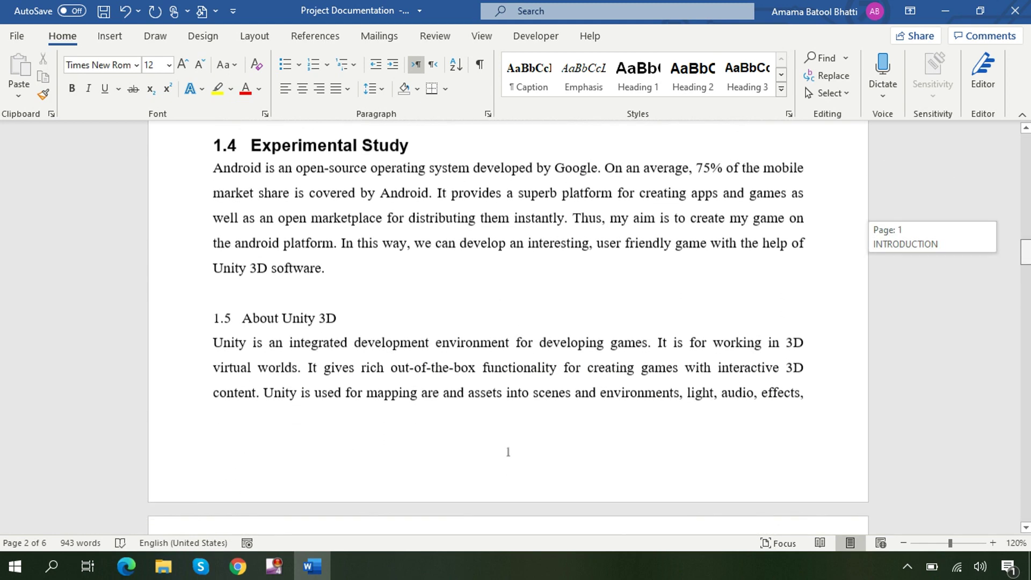
Step: Make 1.5 About Unity 3D a Heading 2 and delete the empty line above it
drag(362, 302, 215, 282)
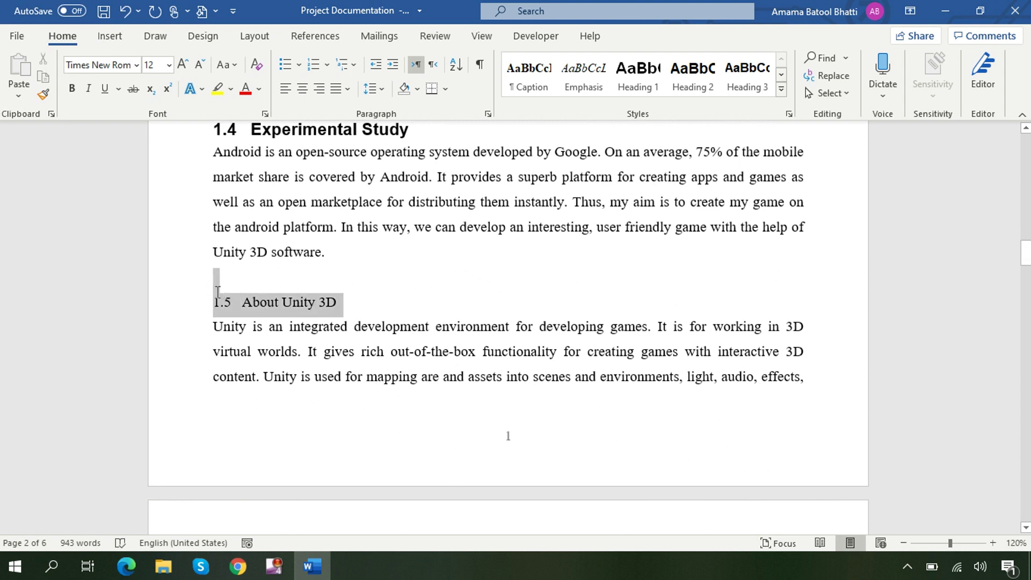
click(693, 80)
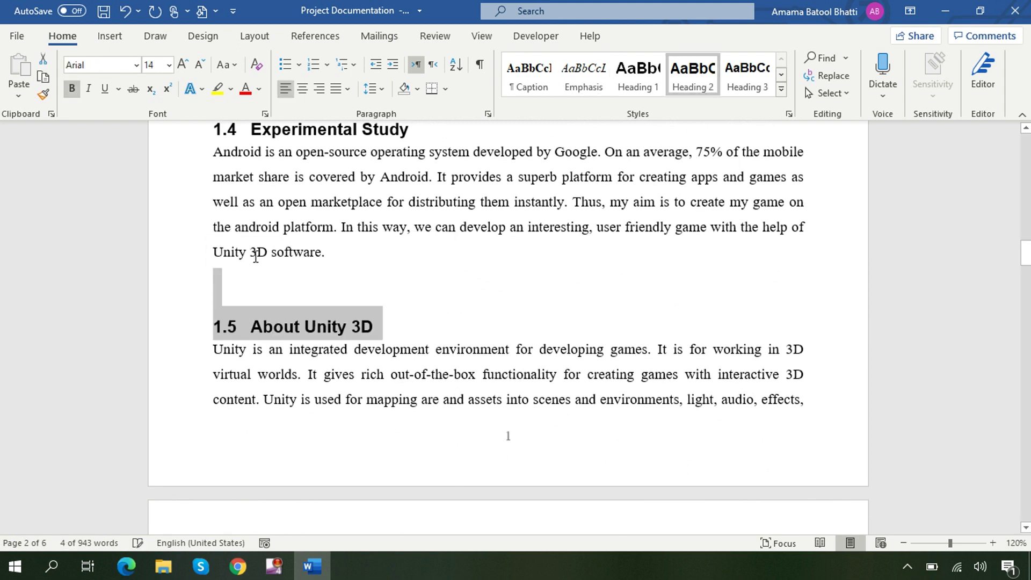
click(235, 294)
key(BackSpace)
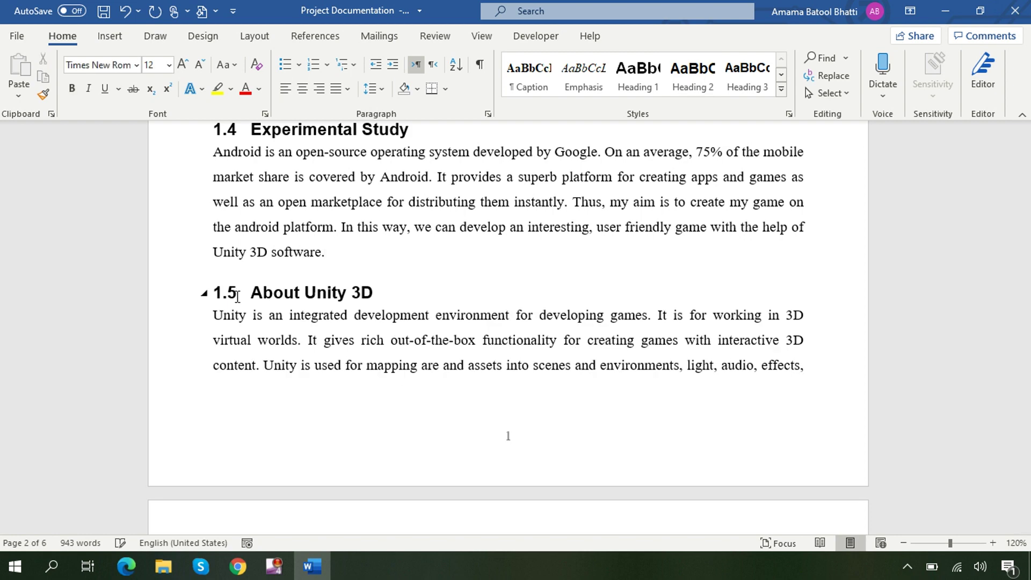
drag(1026, 252, 1025, 291)
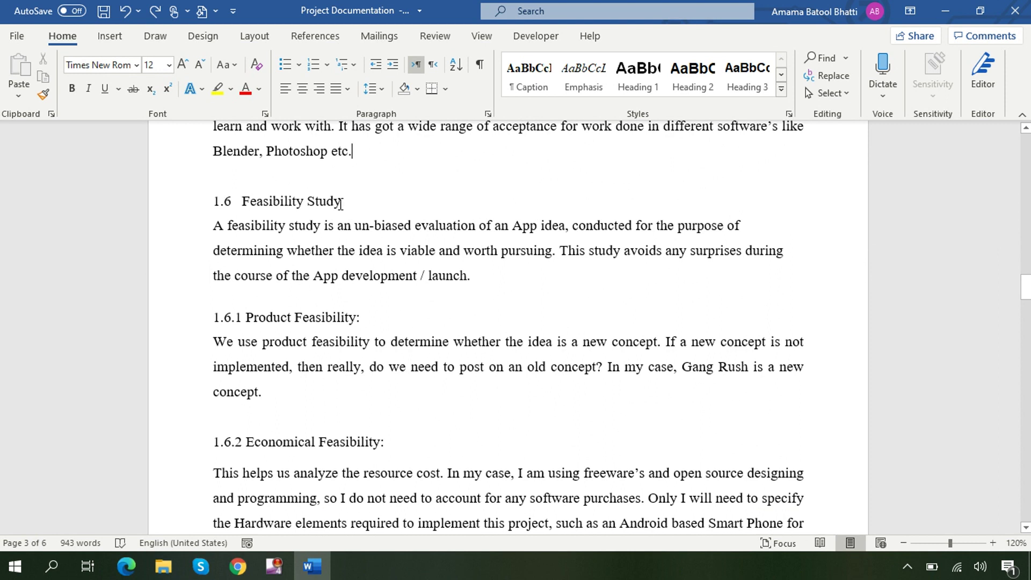
Step: Make 1.6 Feasibility Study Heading 2, and 1.6.1 Product and 1.6.2 Economical Feasibility Heading 3
drag(352, 199, 213, 202)
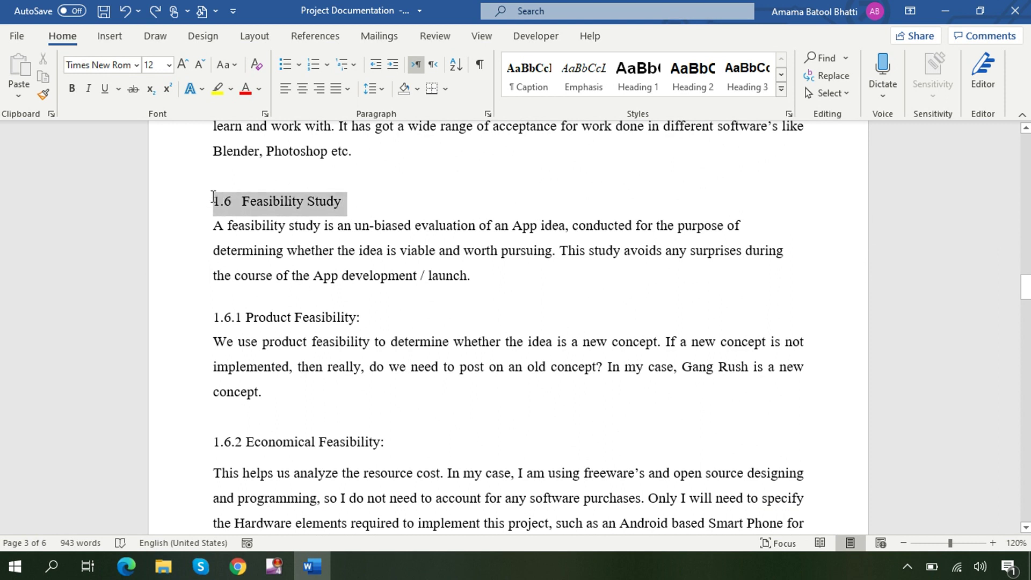
click(694, 74)
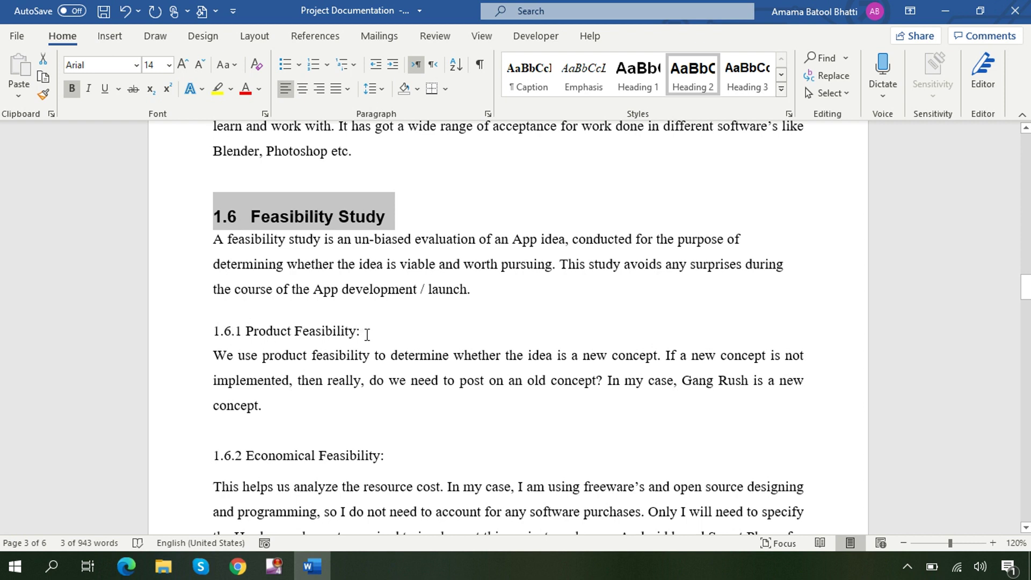
drag(370, 331, 210, 333)
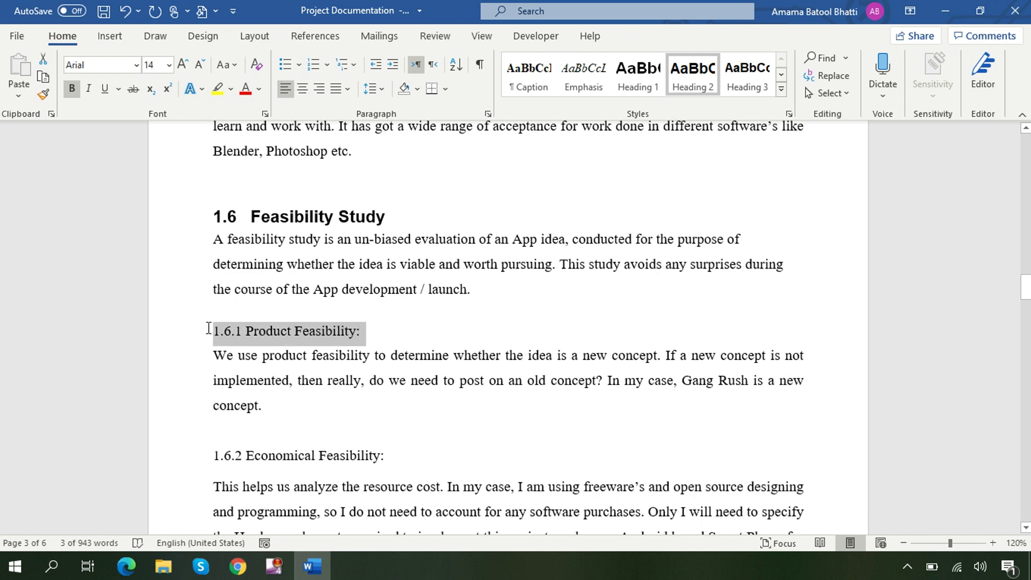
click(747, 81)
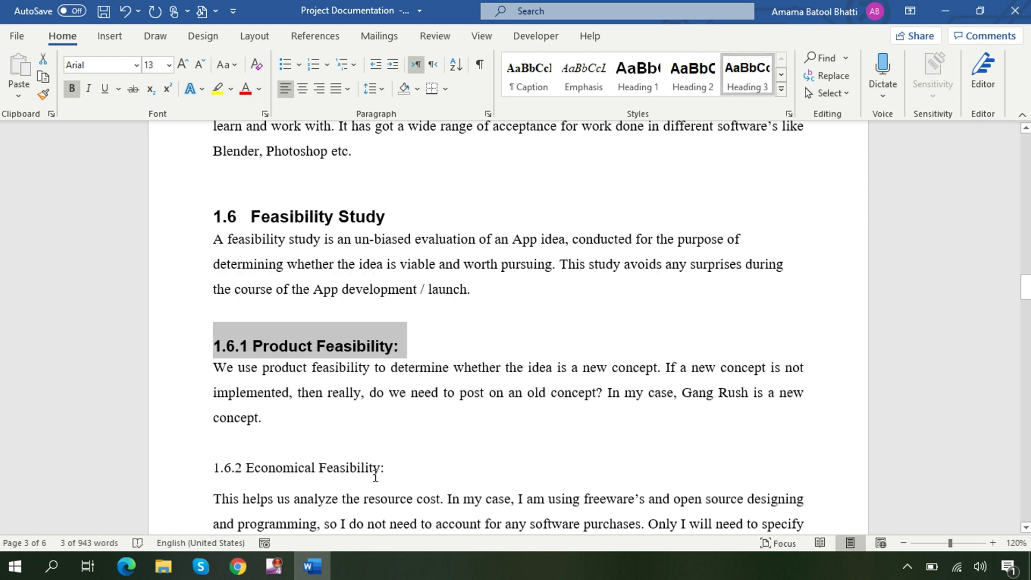
drag(385, 468, 205, 467)
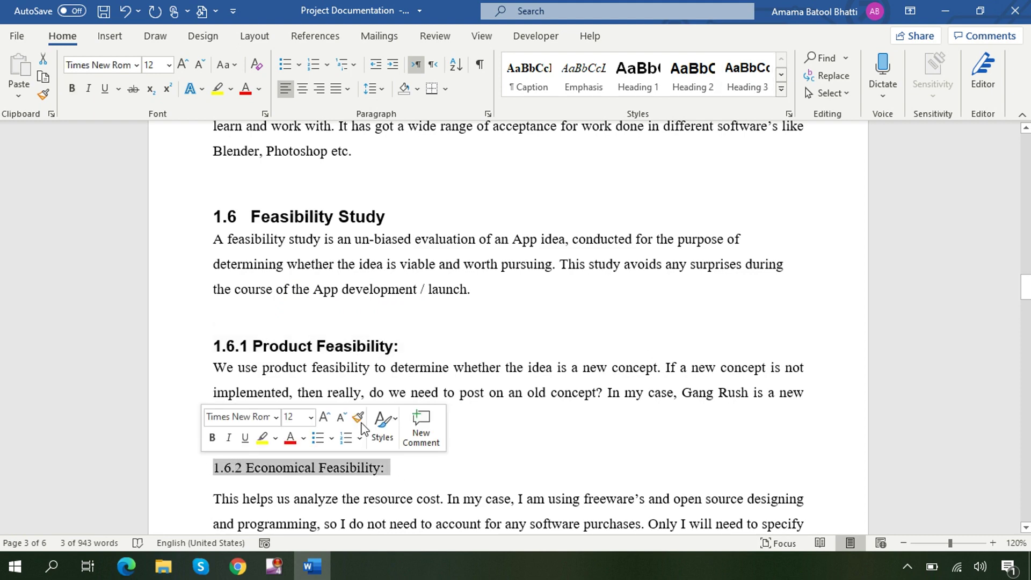
click(747, 80)
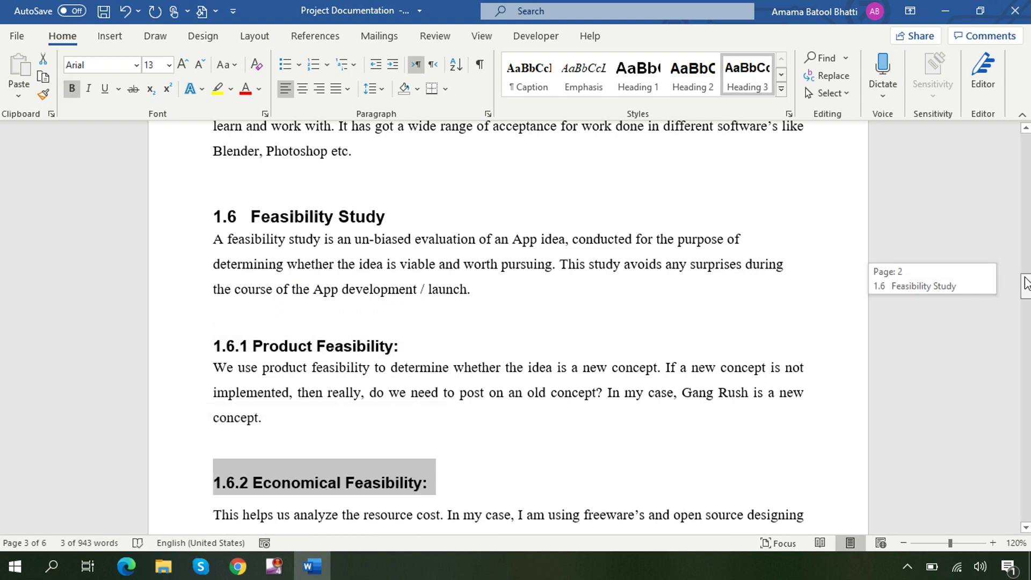
Step: Make 1.6.3 Technical and 1.6.4 Operational Feasibility Heading 3, and delete the empty line before 1.7
drag(1026, 282, 1026, 316)
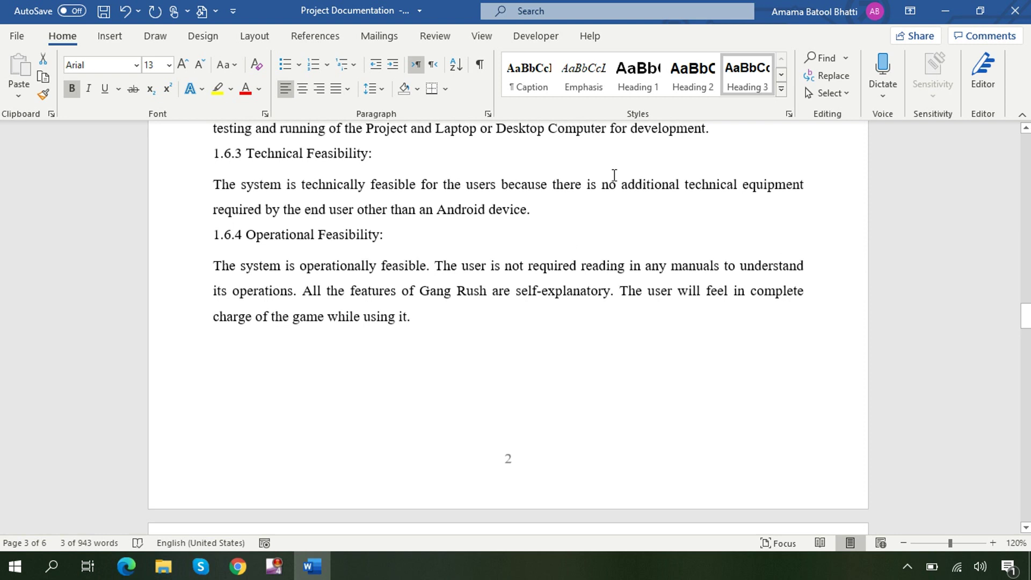
drag(376, 153, 210, 153)
click(733, 85)
drag(390, 249, 214, 250)
click(744, 85)
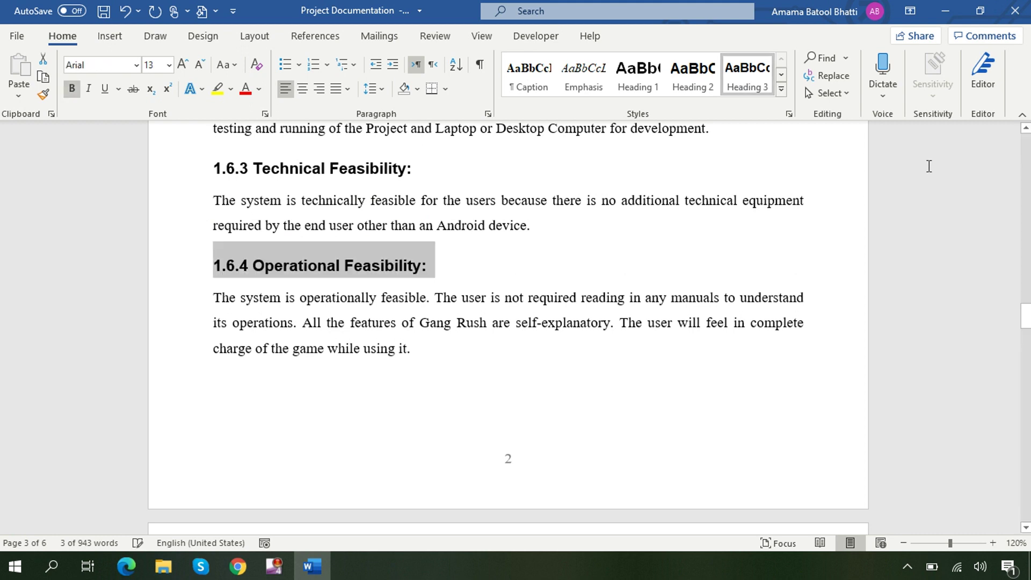
drag(1026, 316, 1026, 339)
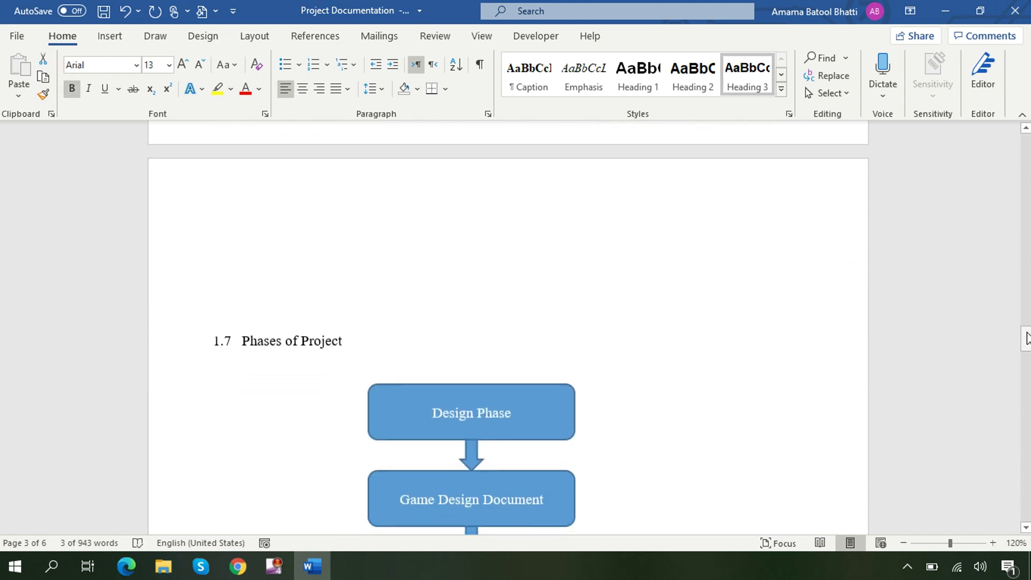
click(289, 270)
key(BackSpace)
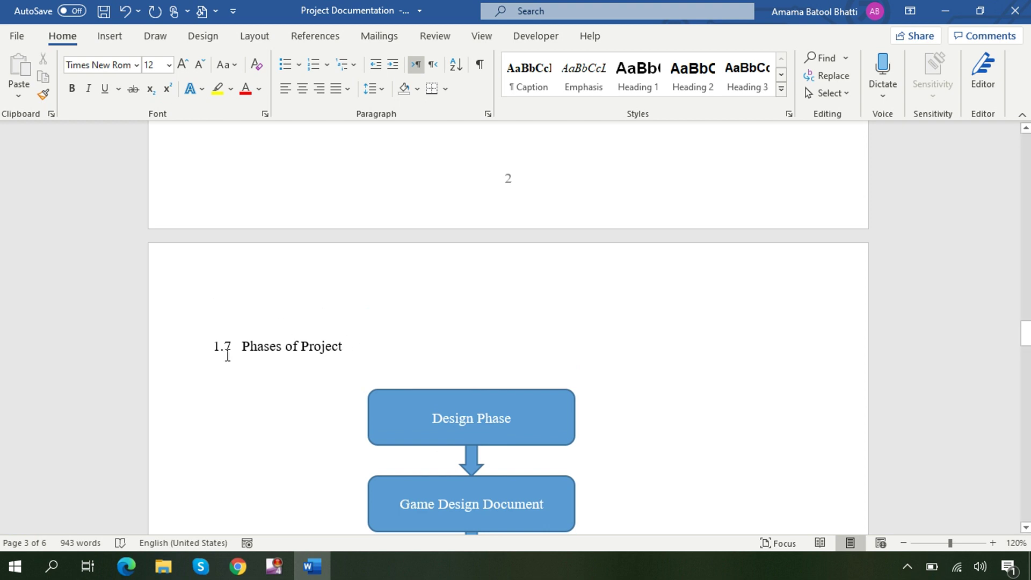
Step: Make 1.7 Phases of Project Heading 2, and '1. Design Phase' and '2. Game Design Document' Heading 3
drag(360, 349, 208, 347)
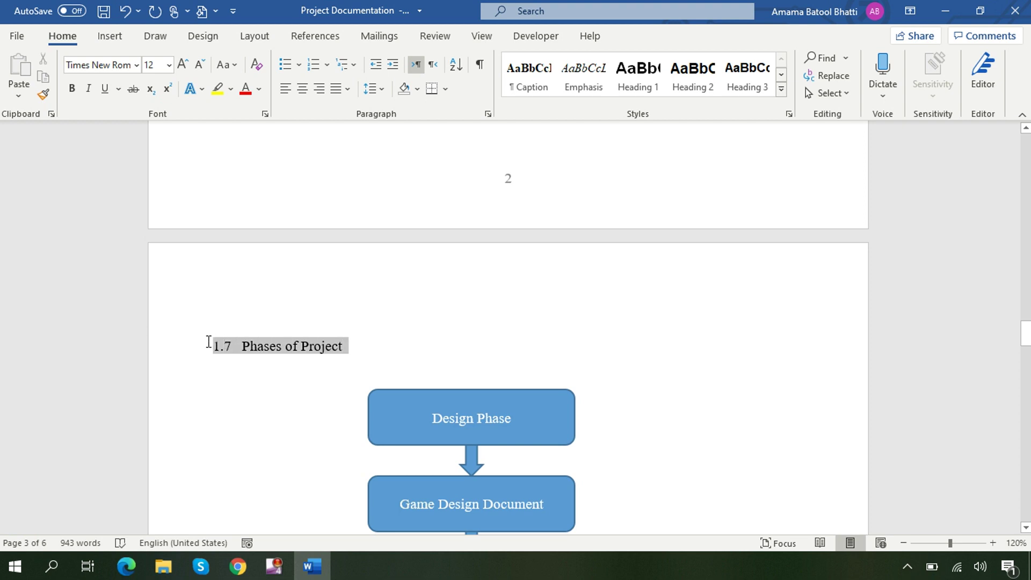
click(693, 77)
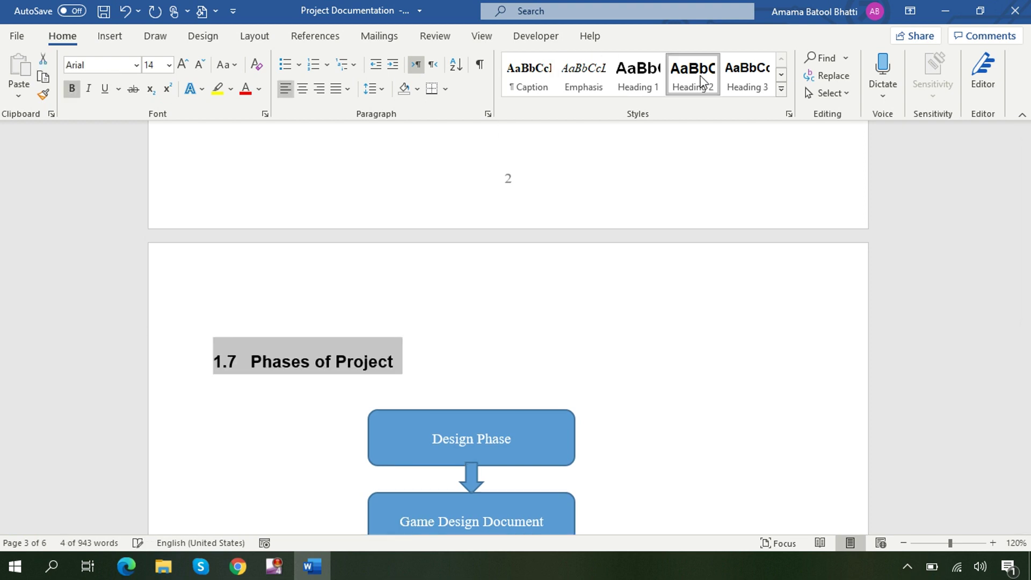
drag(1026, 330, 1026, 378)
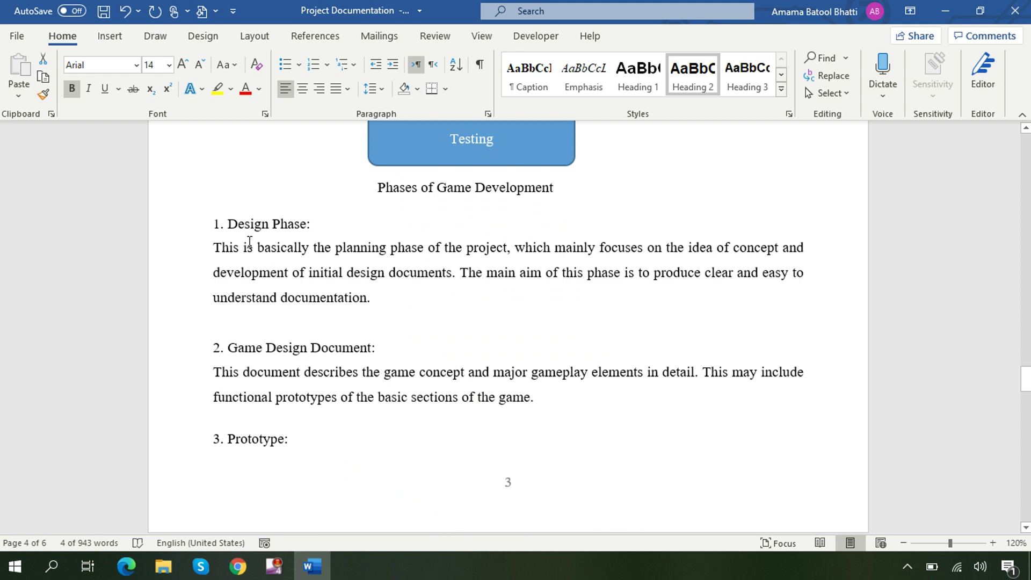
drag(333, 223, 211, 224)
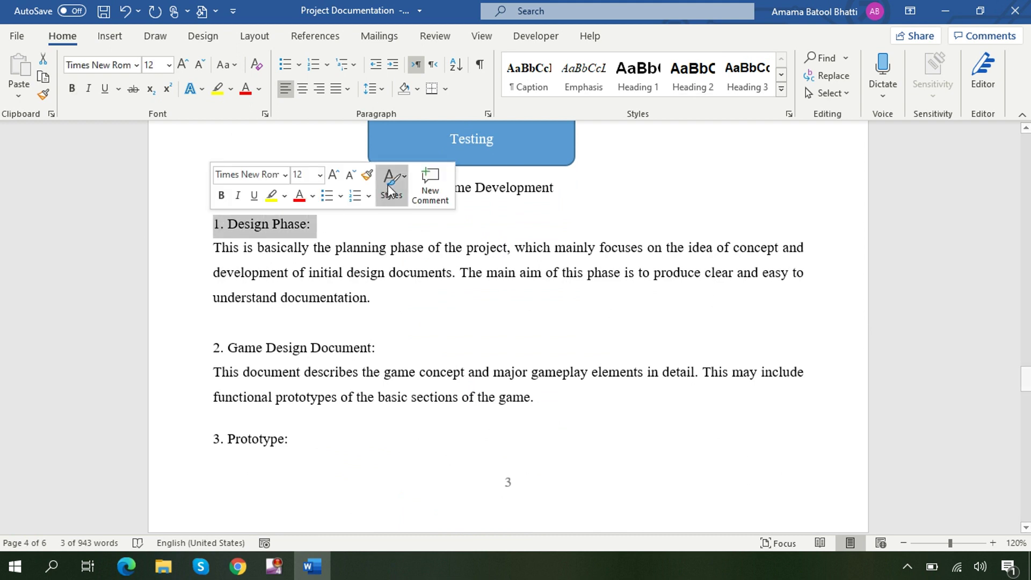
click(745, 87)
drag(384, 361, 210, 361)
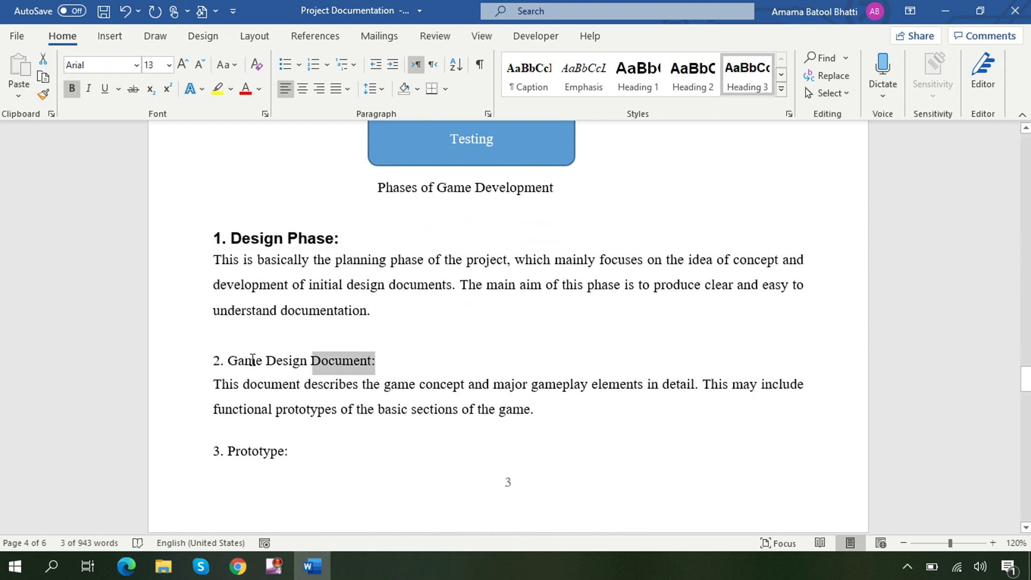
click(745, 87)
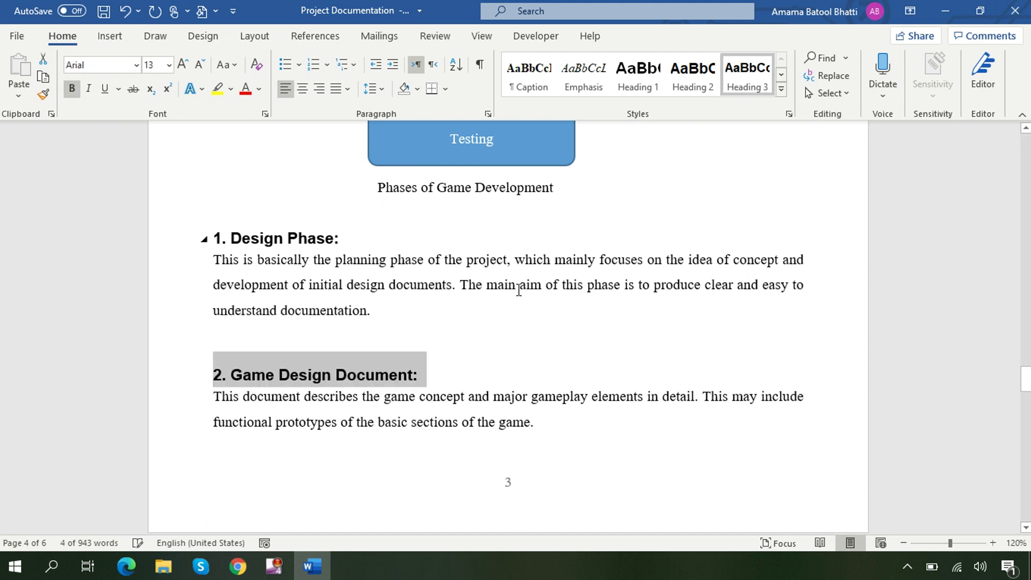
Step: Make '3. Prototype' and '4. Programming' Heading 3
drag(1027, 376, 1027, 395)
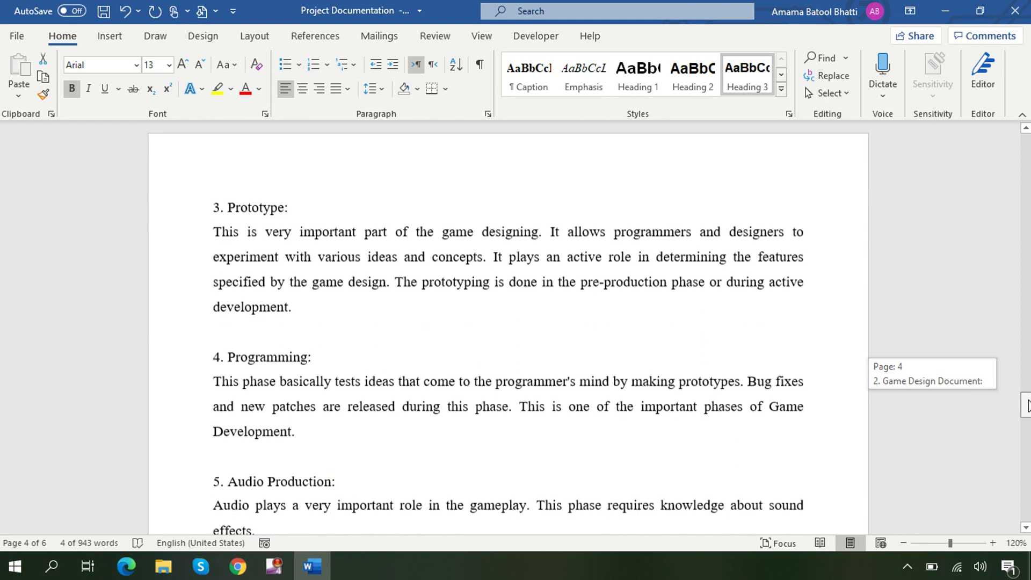
drag(1027, 394, 1027, 407)
triple_click(255, 209)
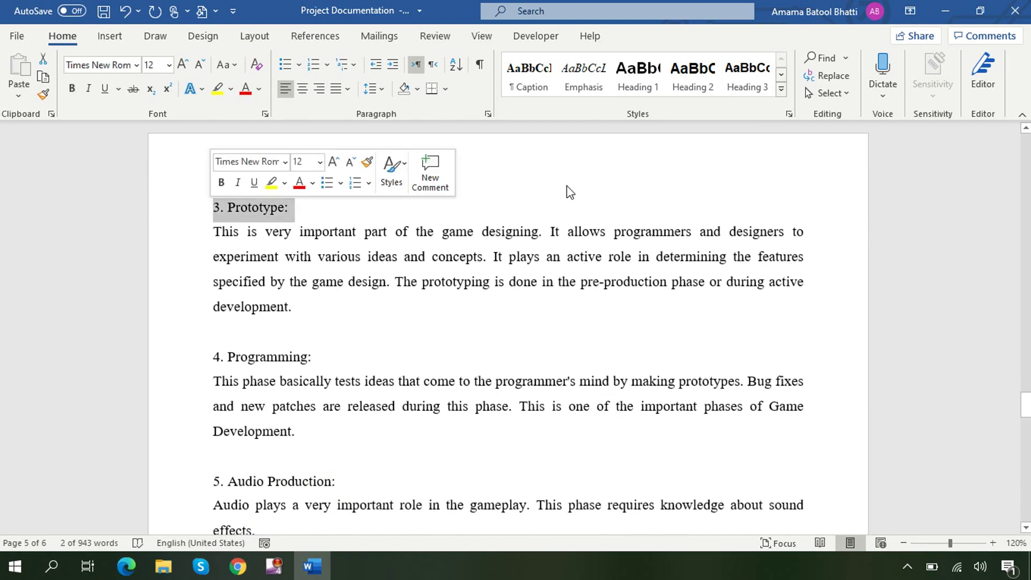
click(741, 86)
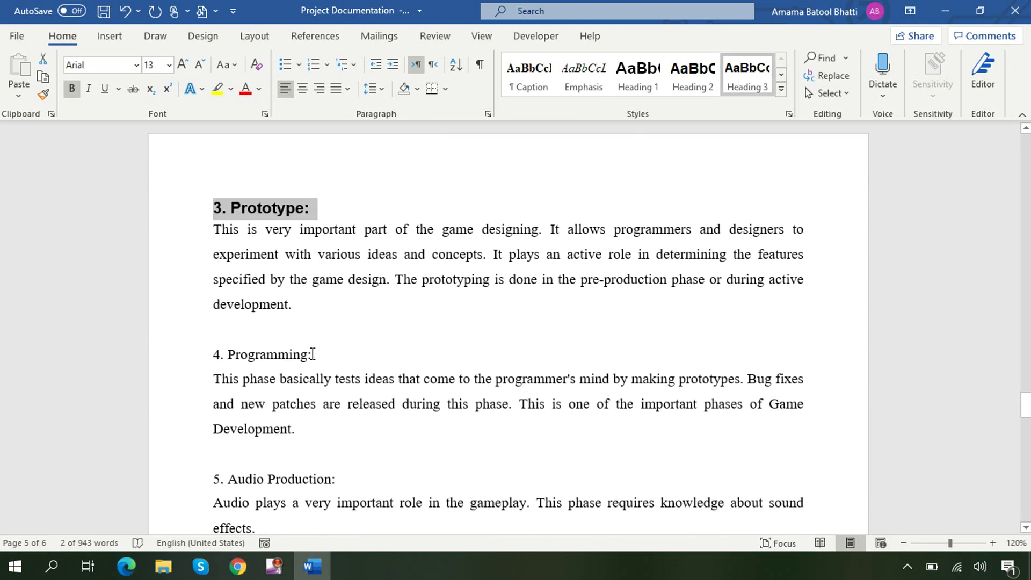
drag(321, 354, 189, 350)
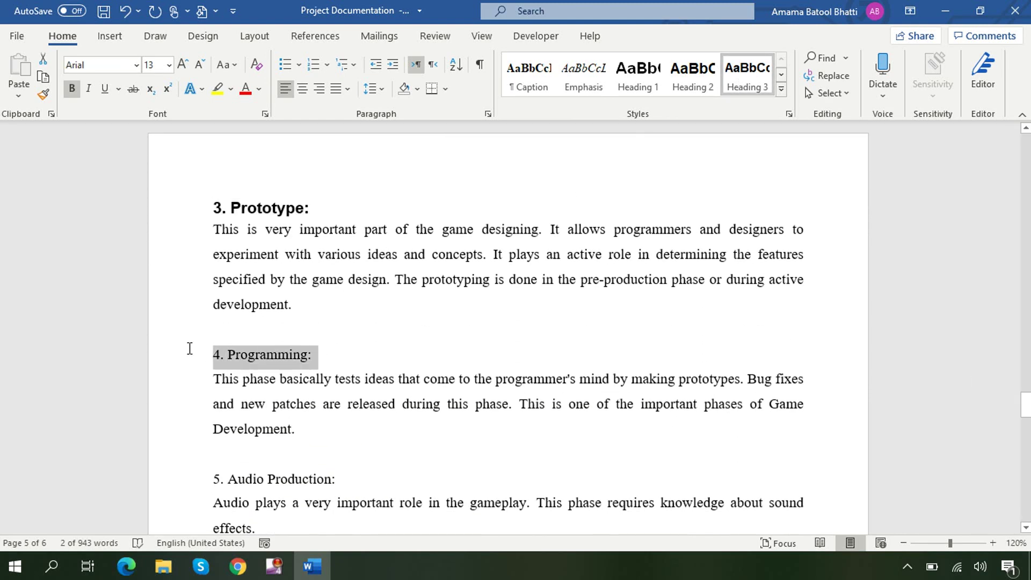
click(742, 84)
Step: Make '5. Audio Production' and '6. Testing' Heading 3, and 1.8 Conclusion Heading 2
drag(1026, 407, 1027, 427)
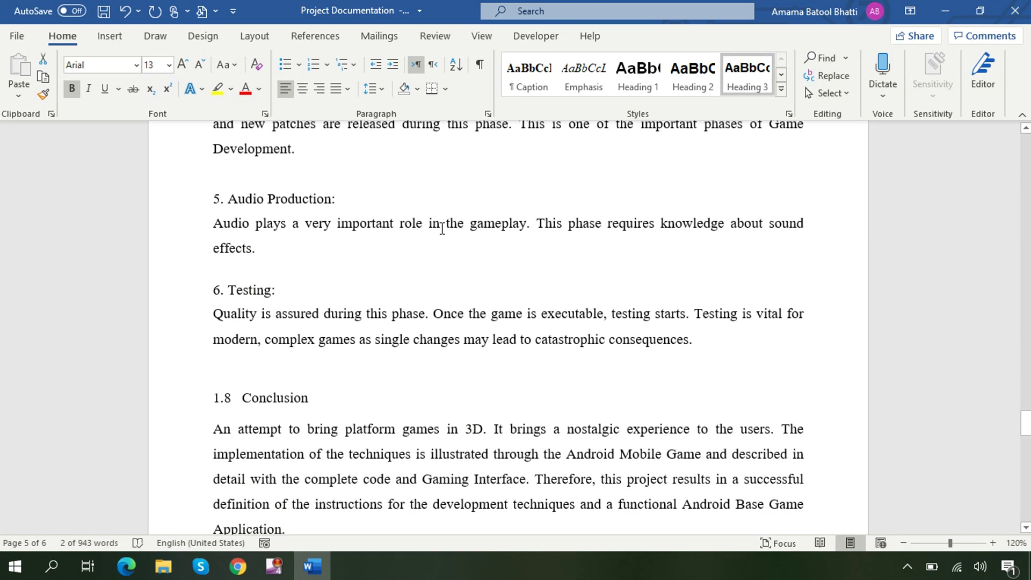
drag(336, 199, 214, 197)
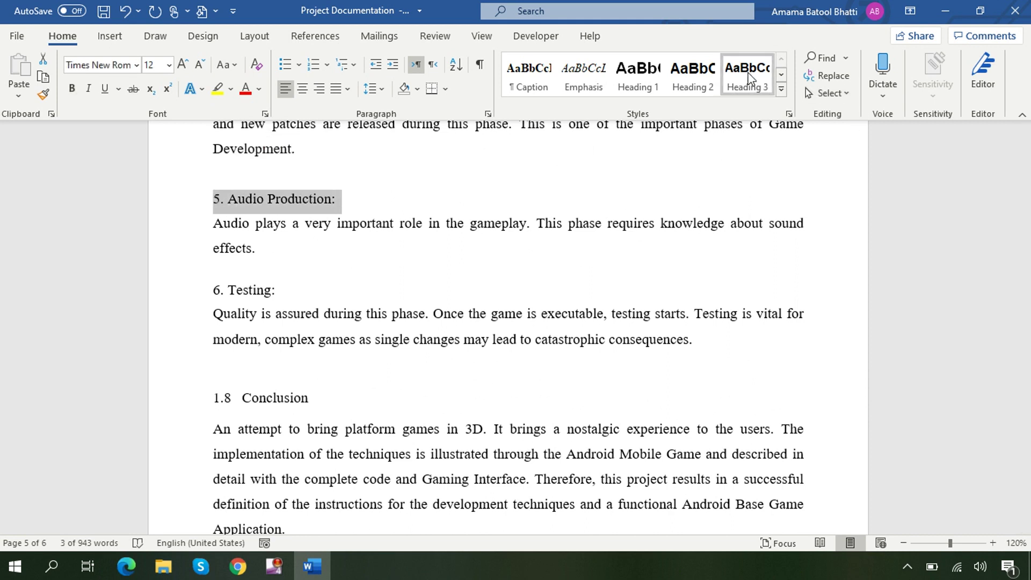
click(746, 75)
drag(275, 302, 193, 315)
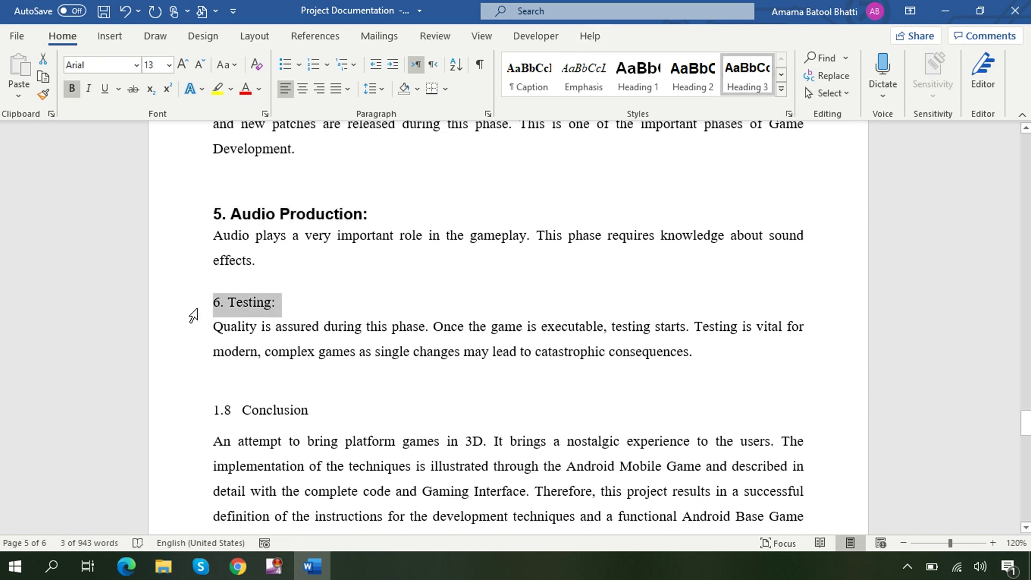
click(747, 75)
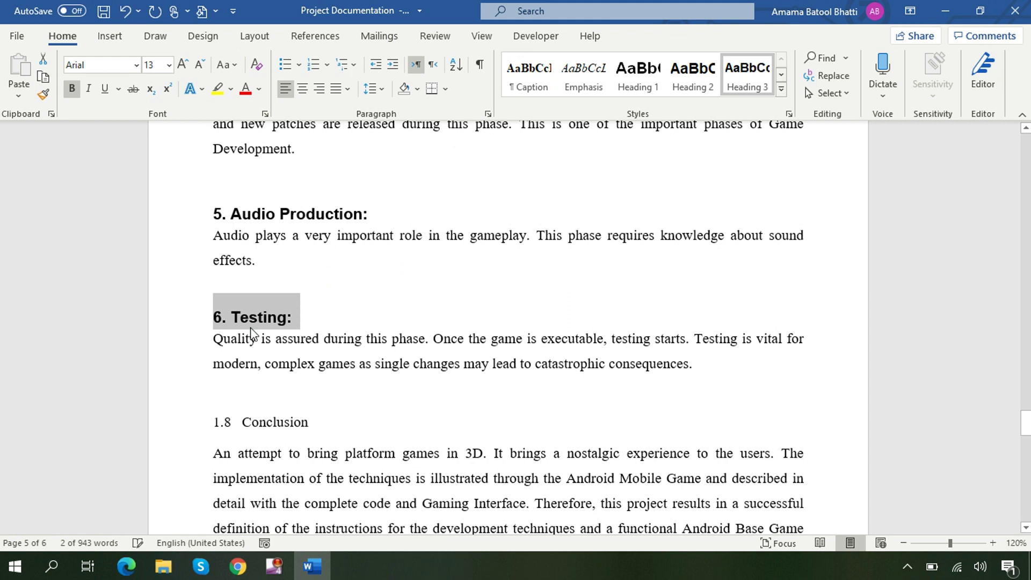
drag(324, 424, 192, 423)
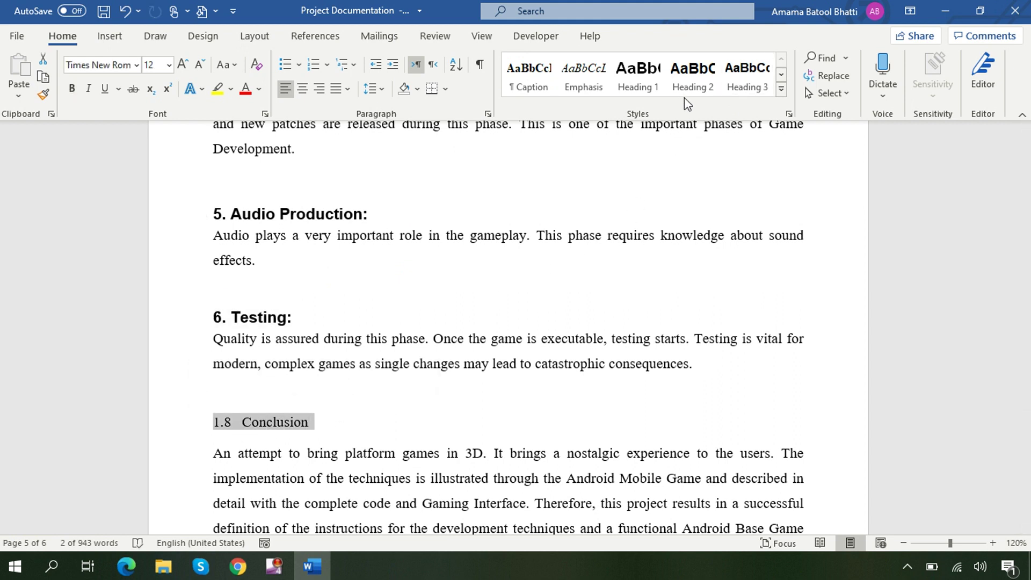
click(694, 74)
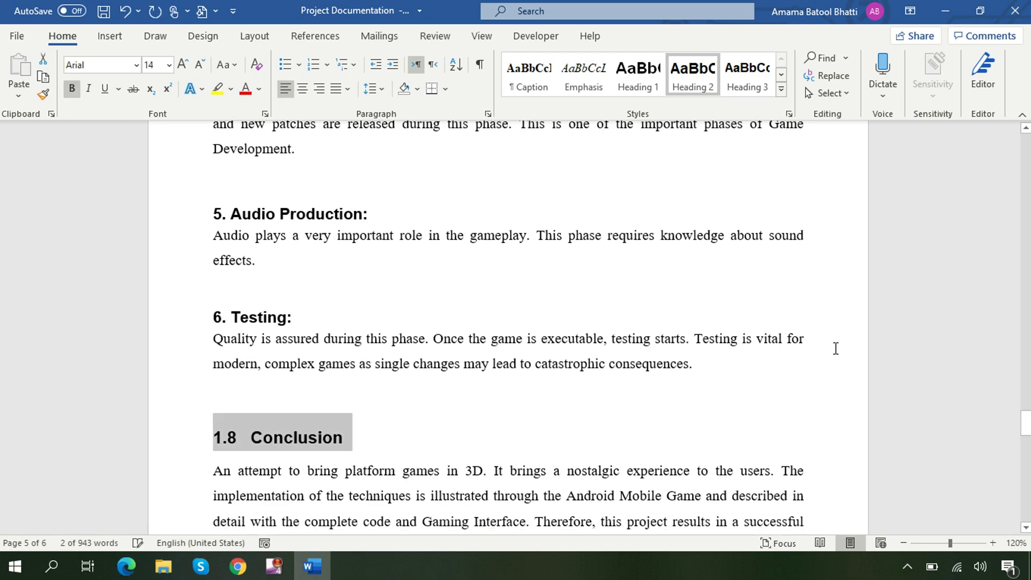
mouse_move(1026, 429)
mouse_down()
mouse_move(1027, 453)
mouse_move(1025, 223)
mouse_up()
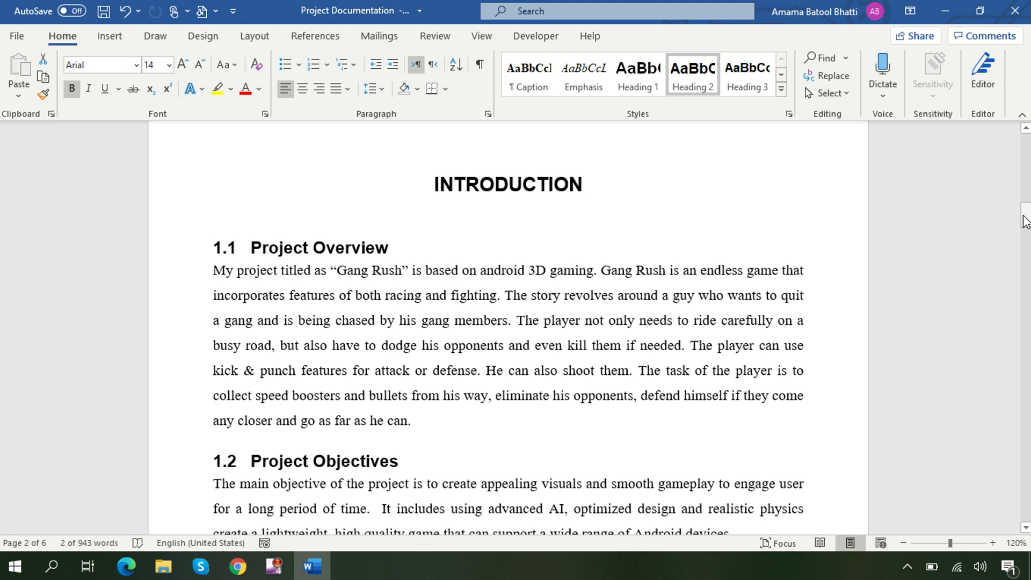
drag(1025, 223, 1026, 146)
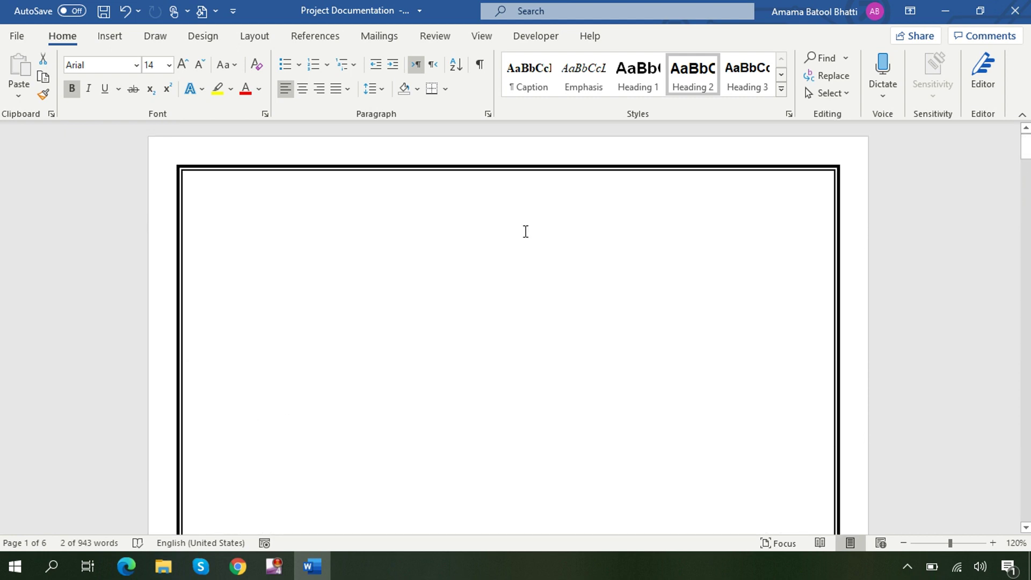
click(250, 220)
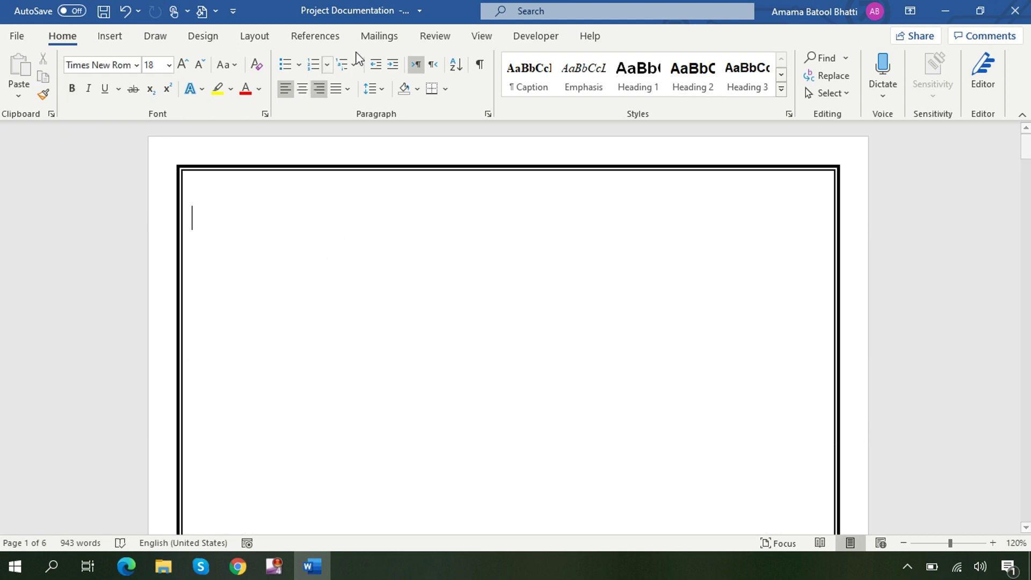
click(323, 37)
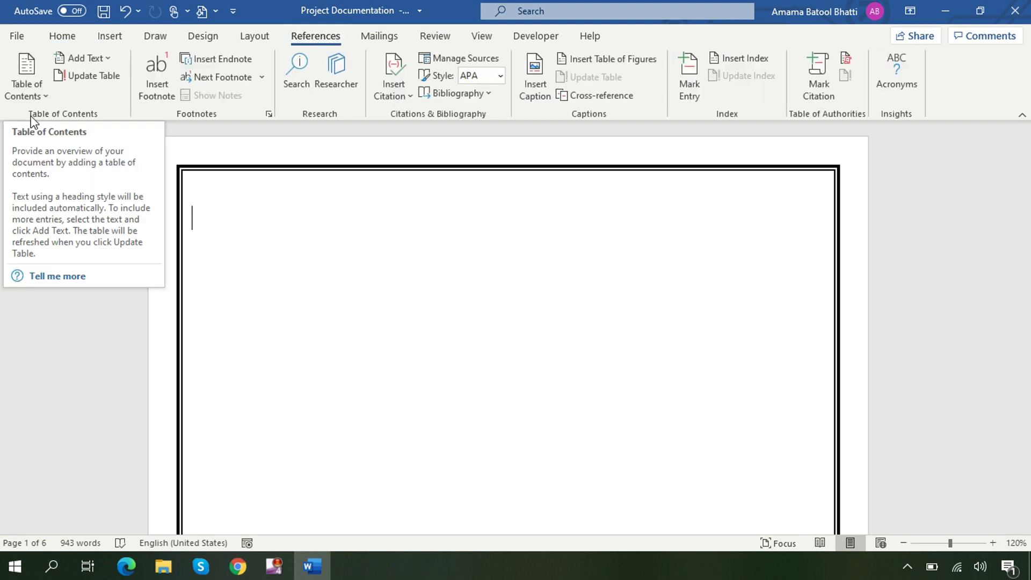
Step: Insert the automatic table titled 'Table of Contents' from the References gallery on page 1
click(40, 89)
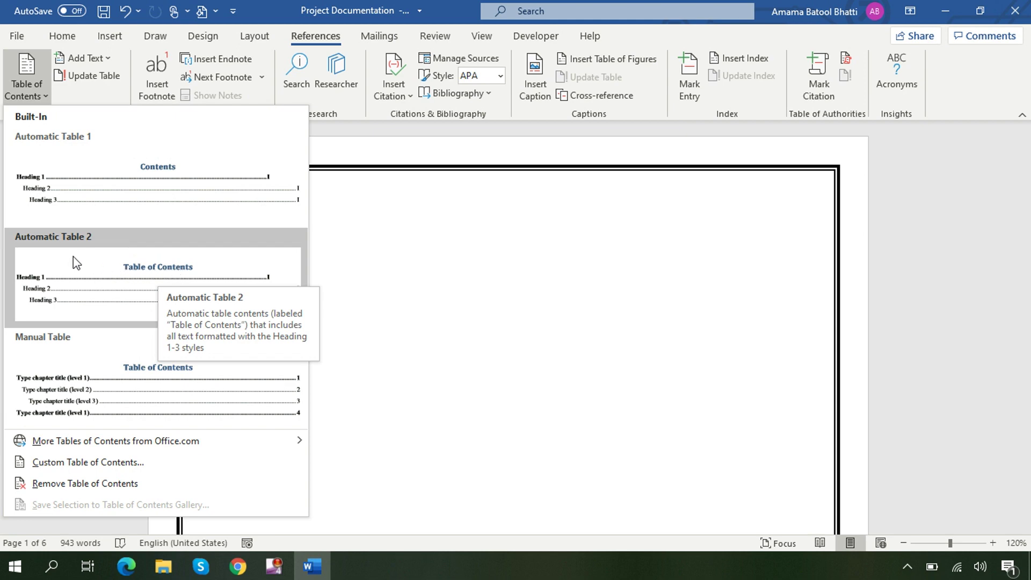
click(155, 263)
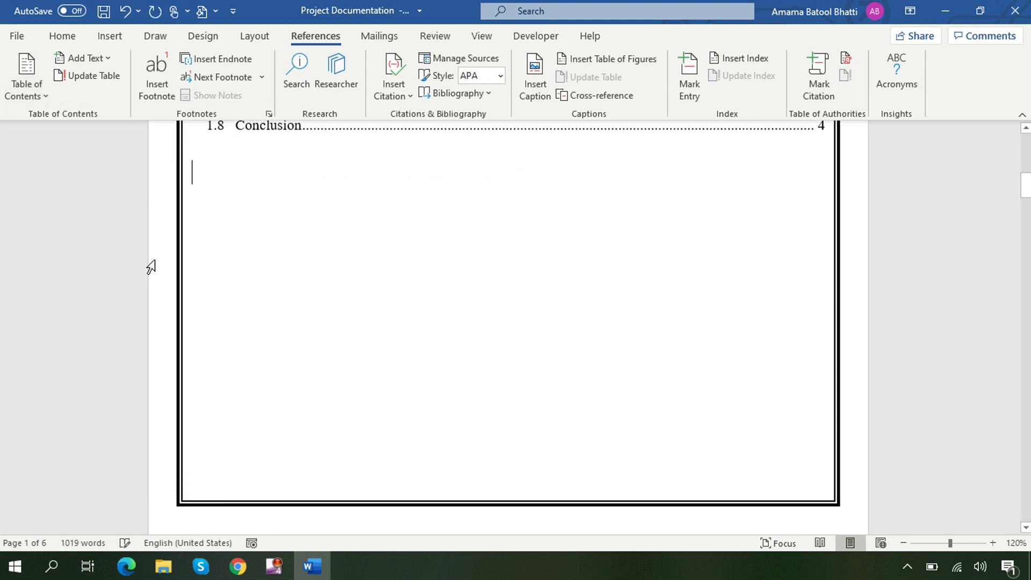
scroll(441, 279, up, 2)
scroll(449, 290, up, 10)
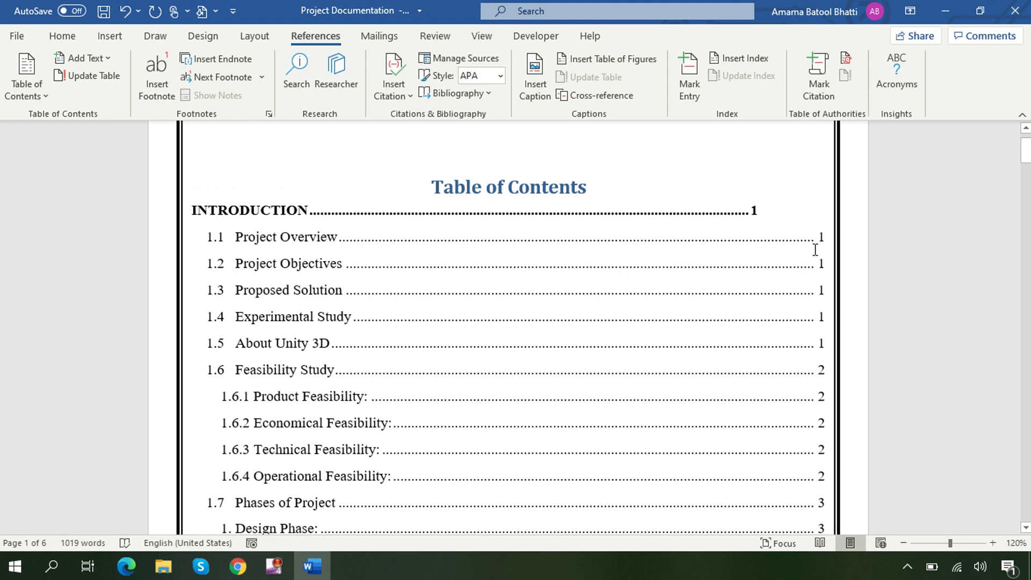
mouse_move(1026, 152)
mouse_down()
mouse_move(1025, 182)
mouse_move(1026, 154)
mouse_up()
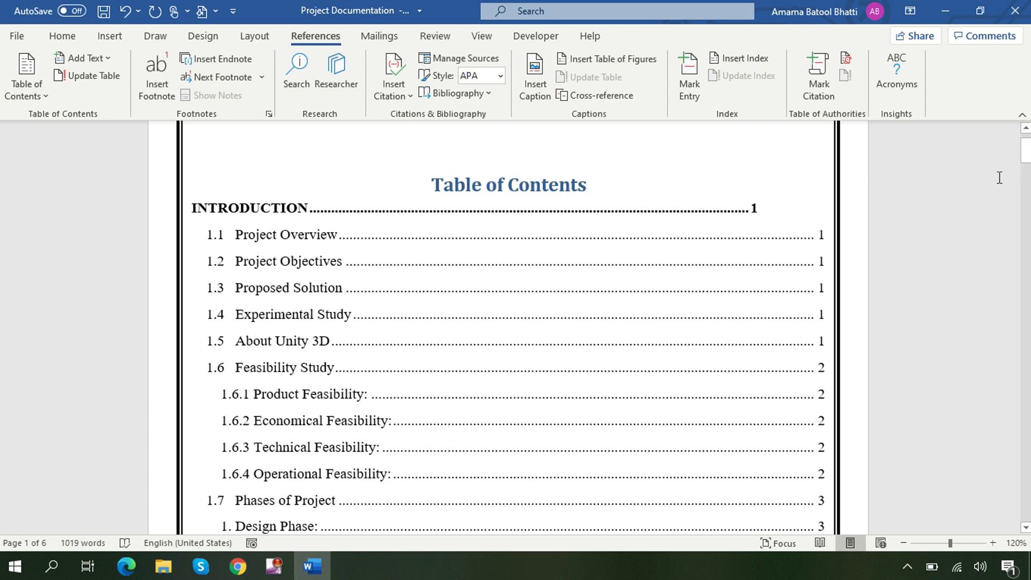
click(315, 235)
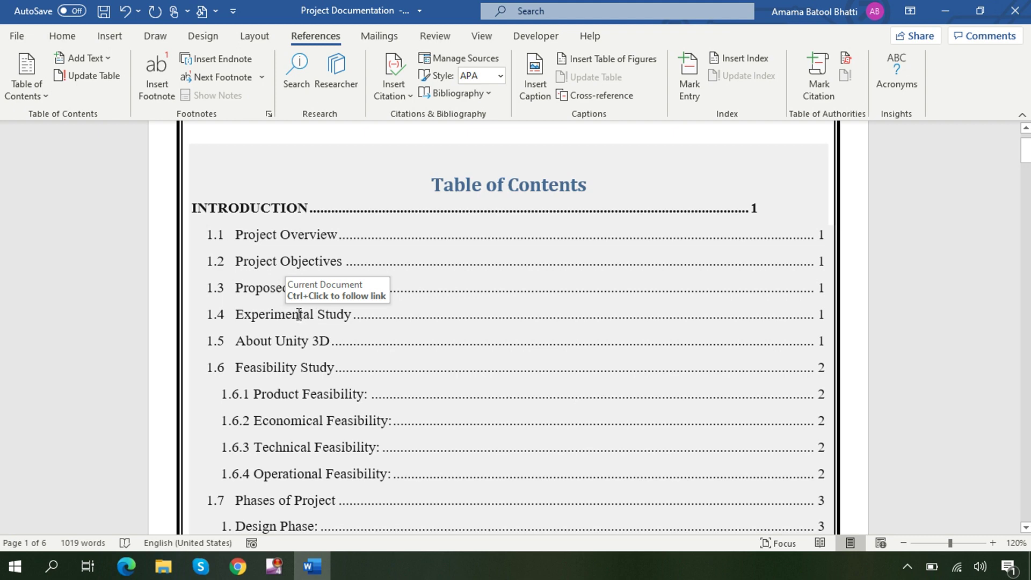
ctrl+click(298, 314)
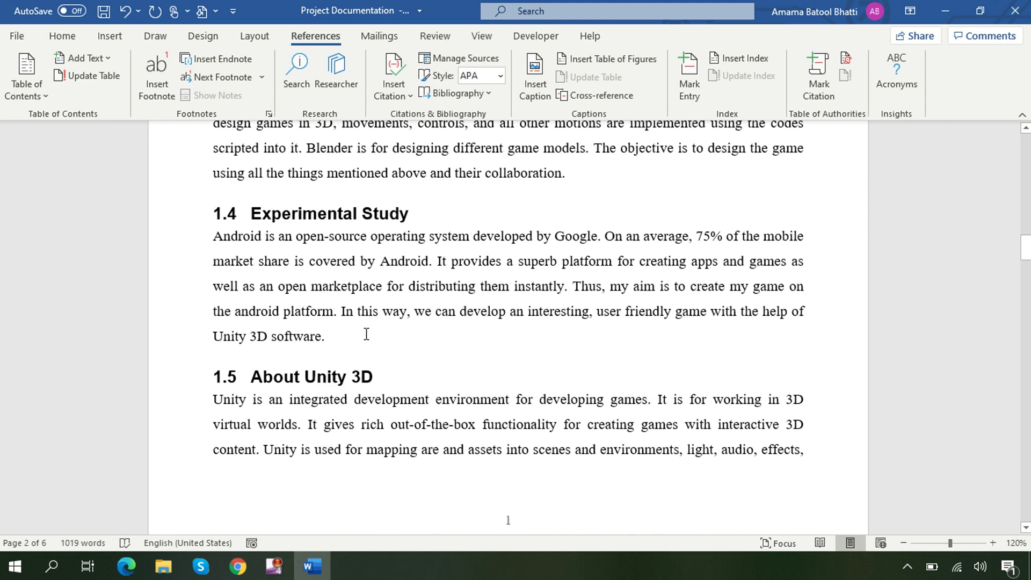
scroll(421, 328, up, 3)
scroll(425, 327, up, 10)
scroll(425, 327, up, 3)
scroll(425, 327, up, 3)
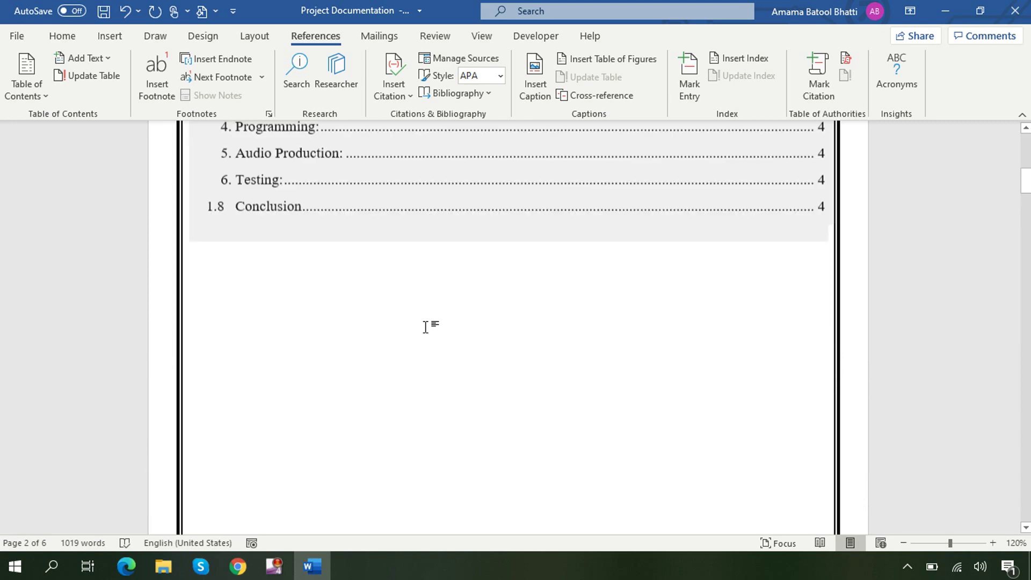
drag(1025, 191, 1026, 159)
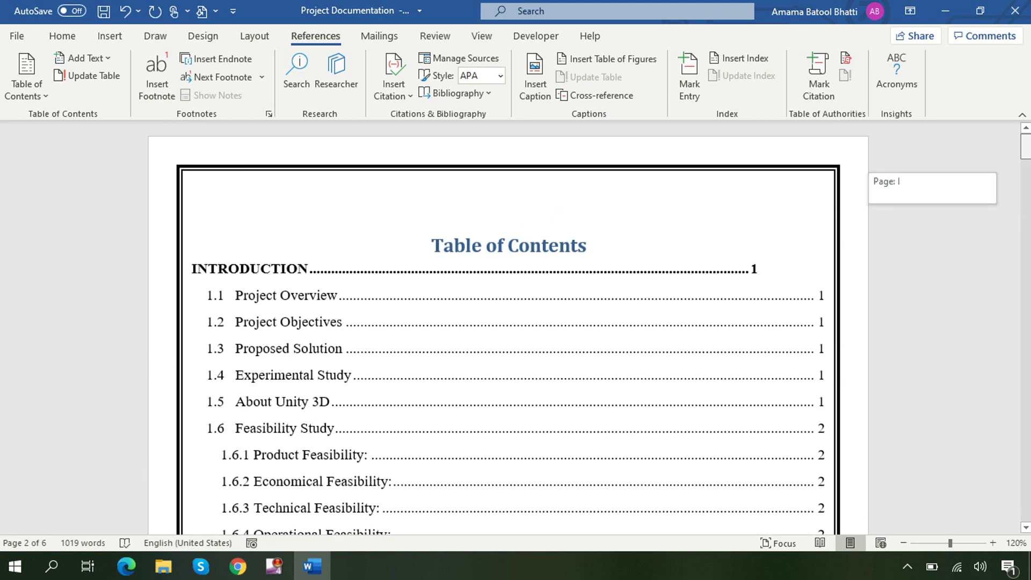
click(41, 96)
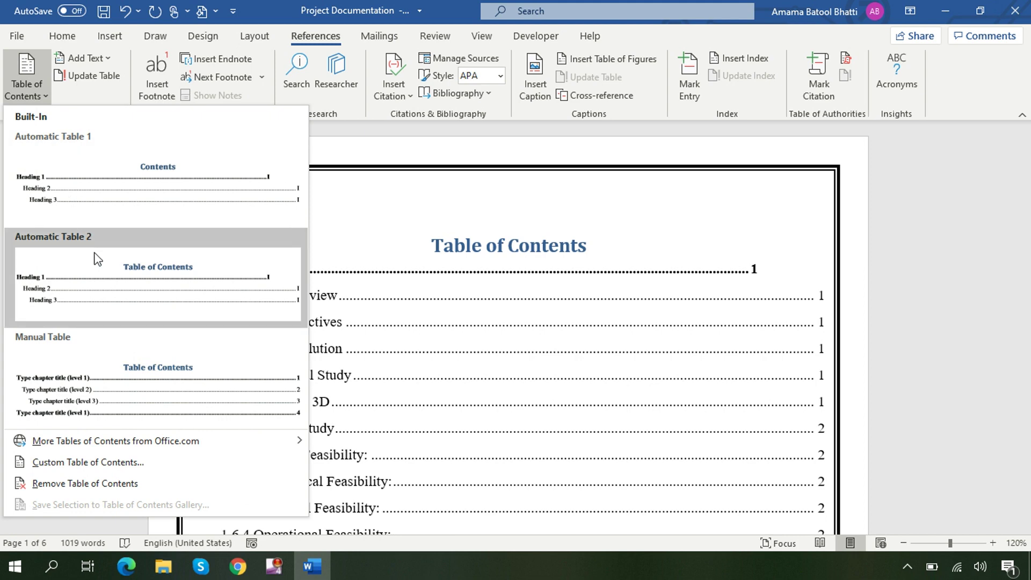
click(98, 369)
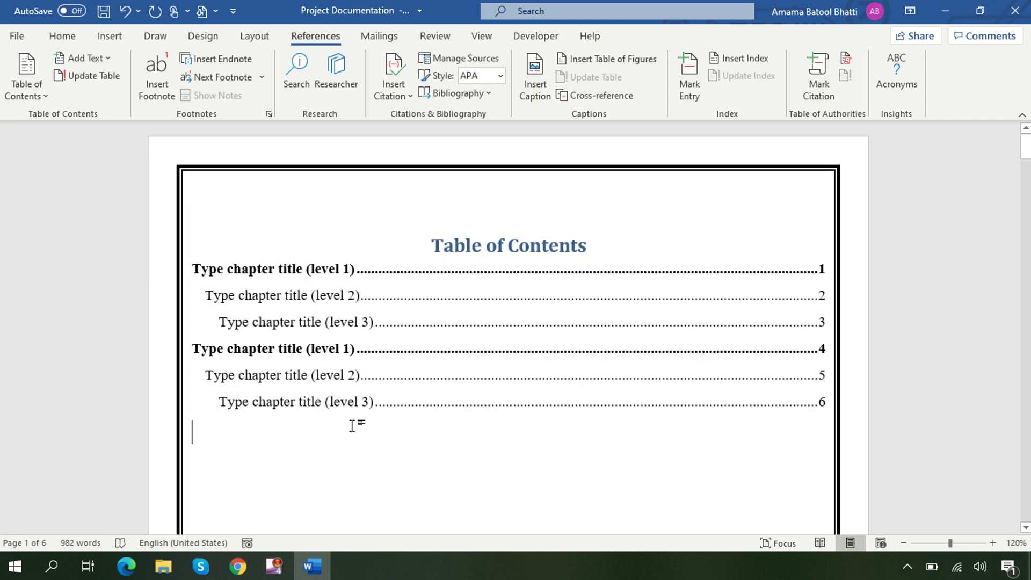
scroll(352, 426, down, 10)
scroll(413, 349, down, 5)
scroll(414, 344, up, 7)
scroll(415, 342, up, 1)
scroll(415, 341, up, 5)
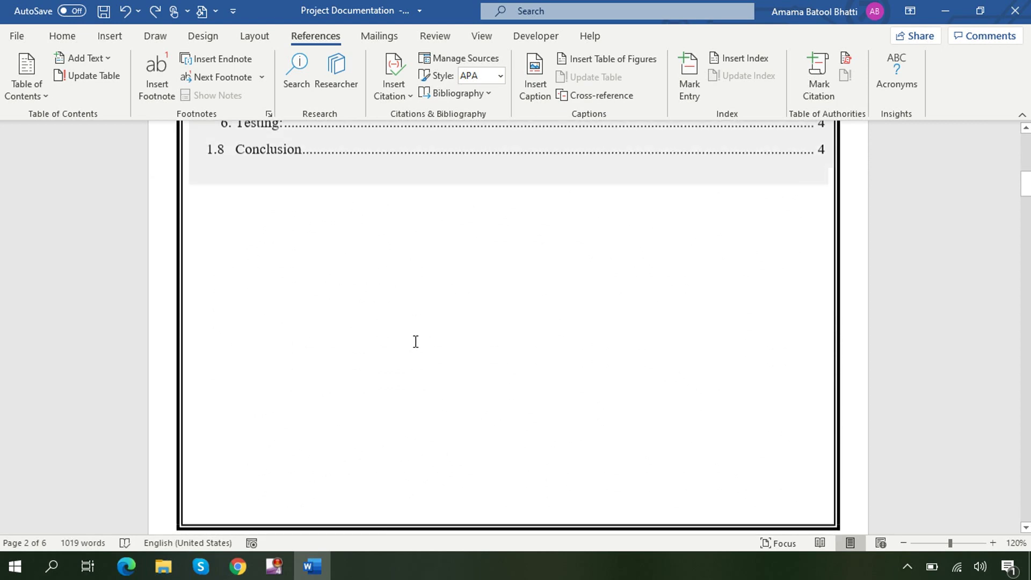
scroll(414, 341, up, 4)
drag(1028, 177, 1027, 166)
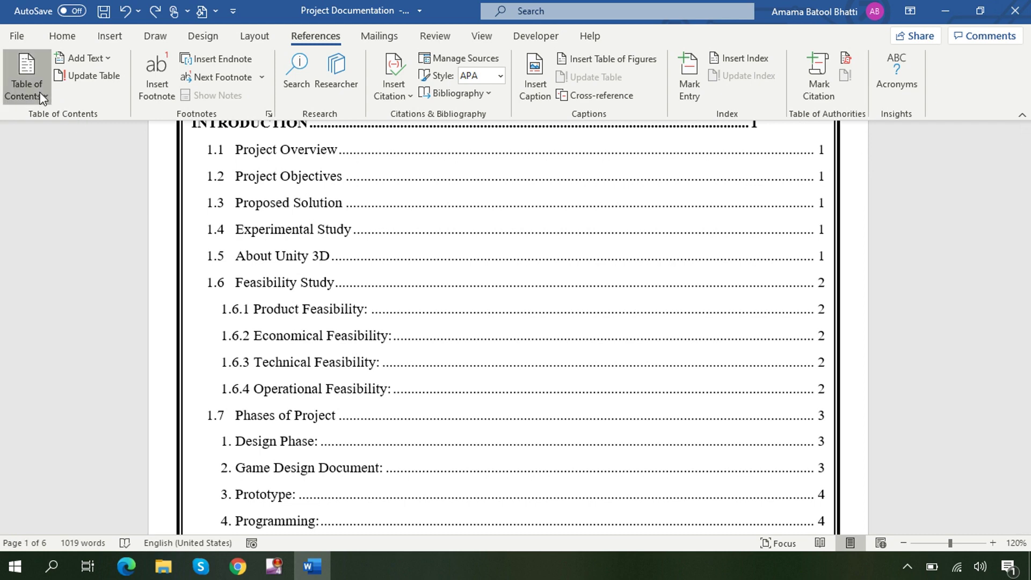
click(42, 95)
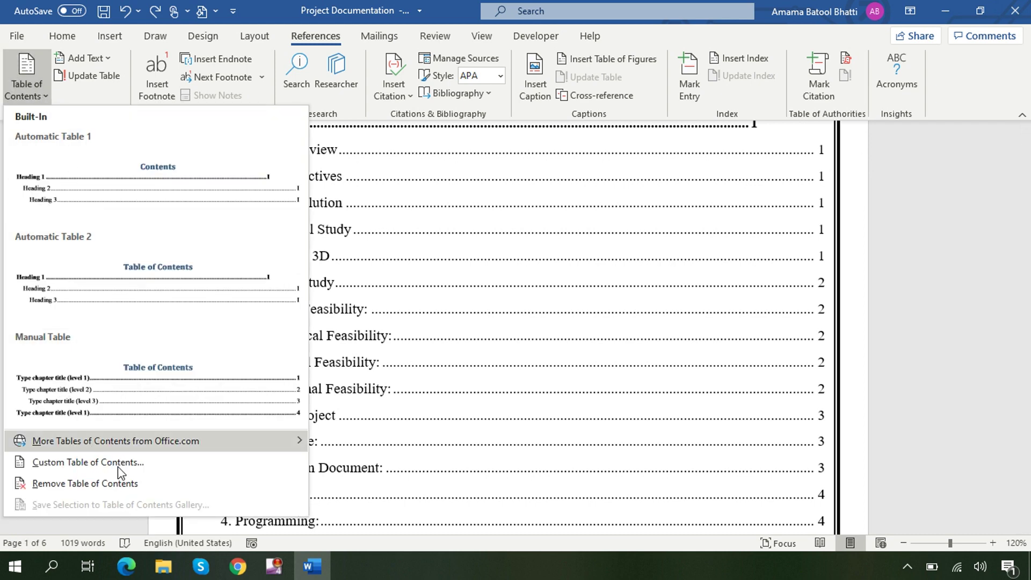
Step: In Custom Table of Contents, keep page numbers shown and choose the dotted tab leader
click(99, 463)
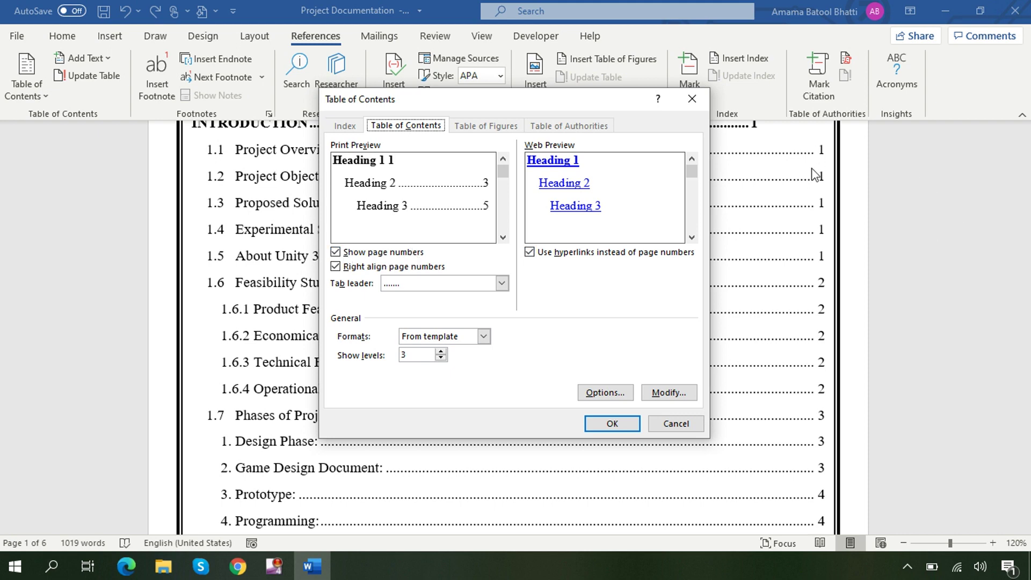
click(336, 253)
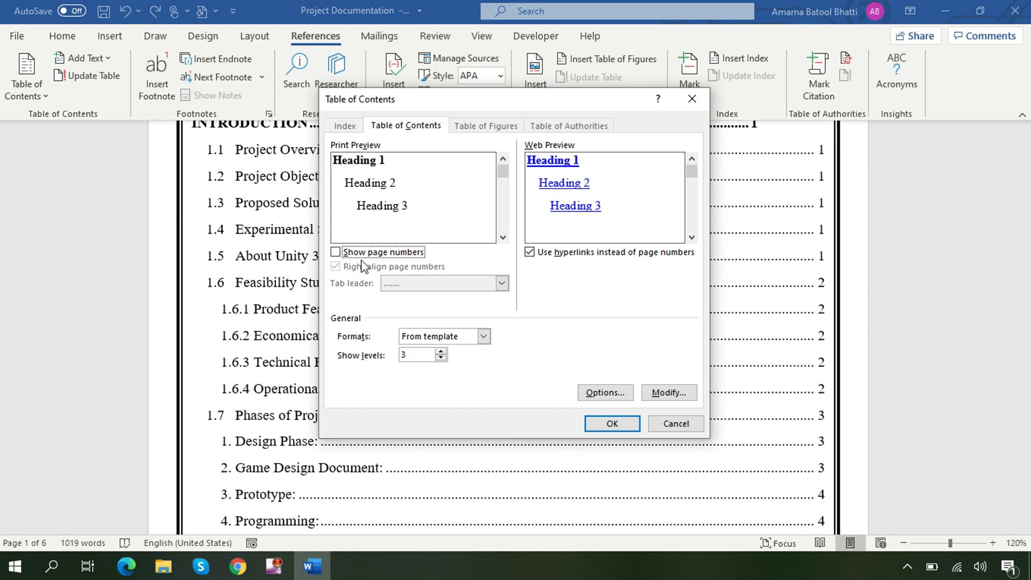
click(336, 252)
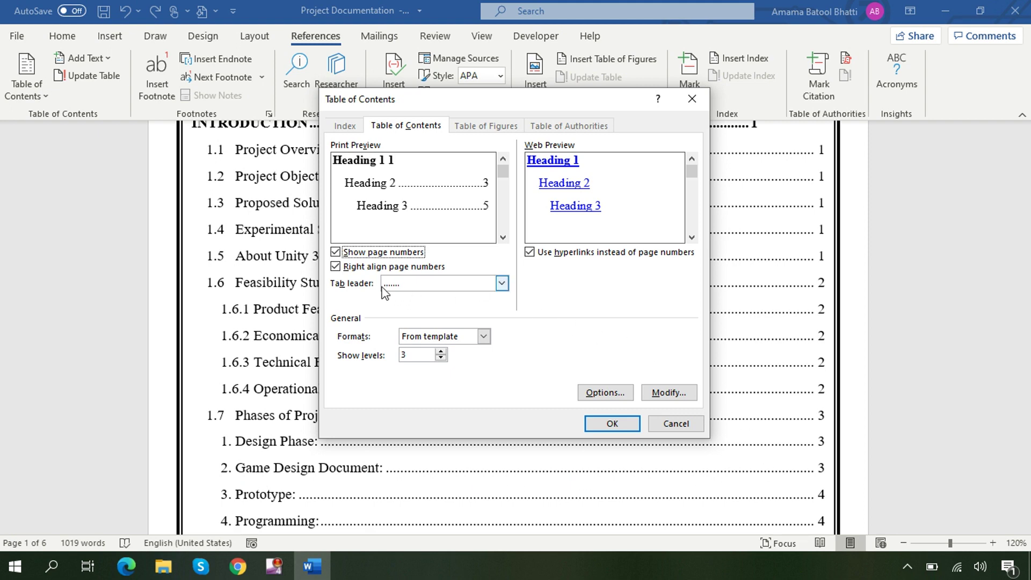
click(503, 284)
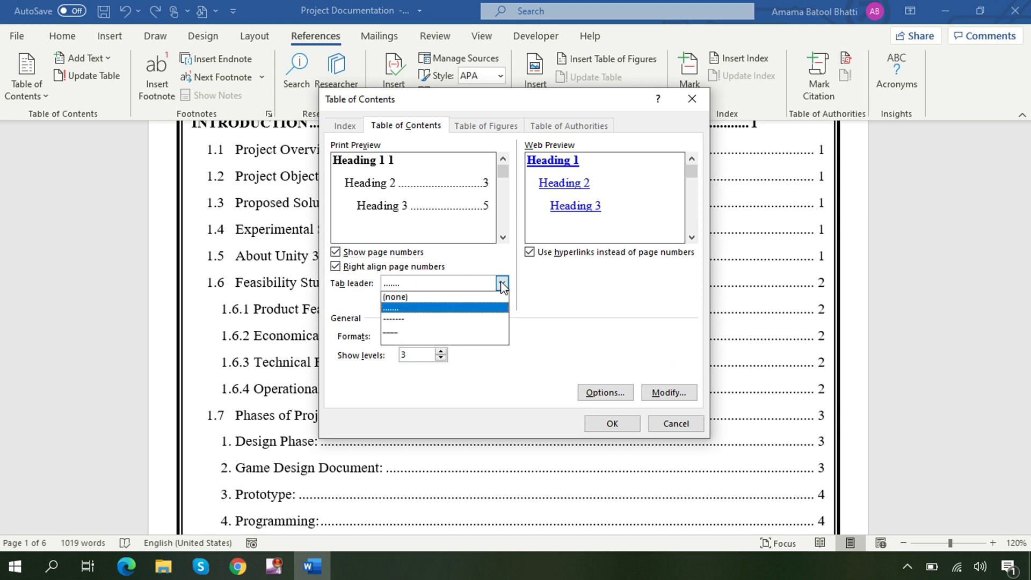
click(442, 318)
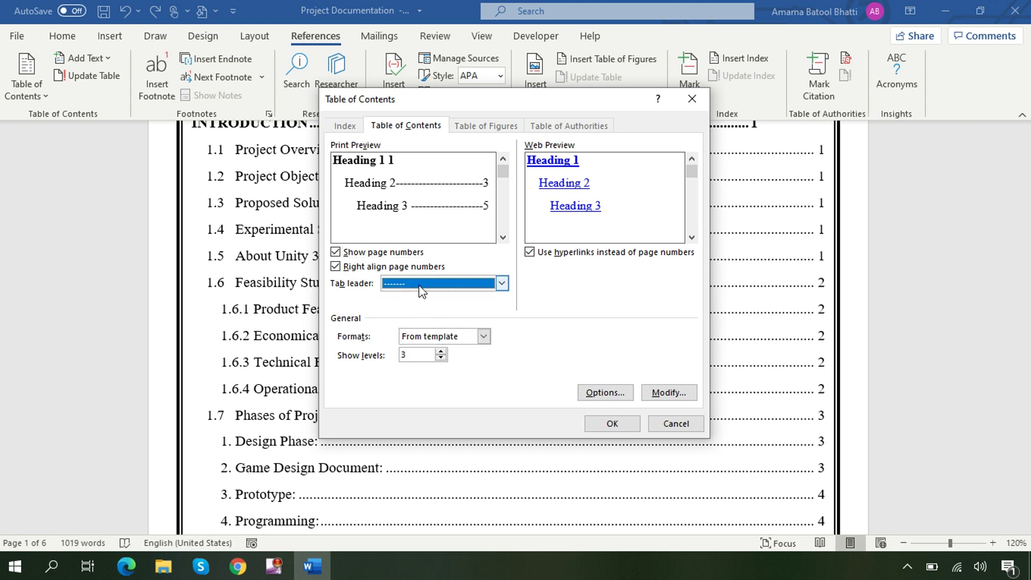
click(502, 284)
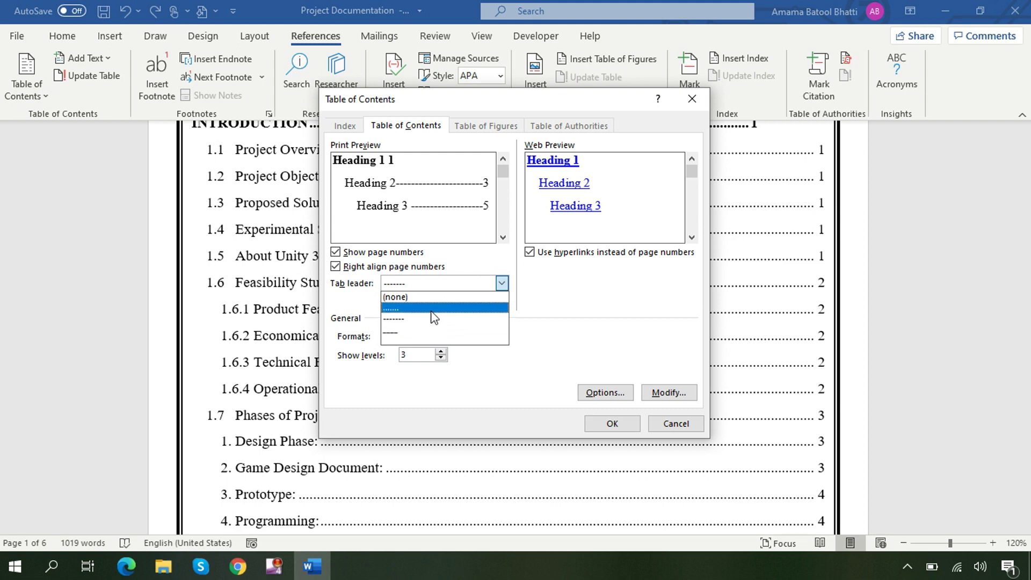
click(432, 314)
click(502, 283)
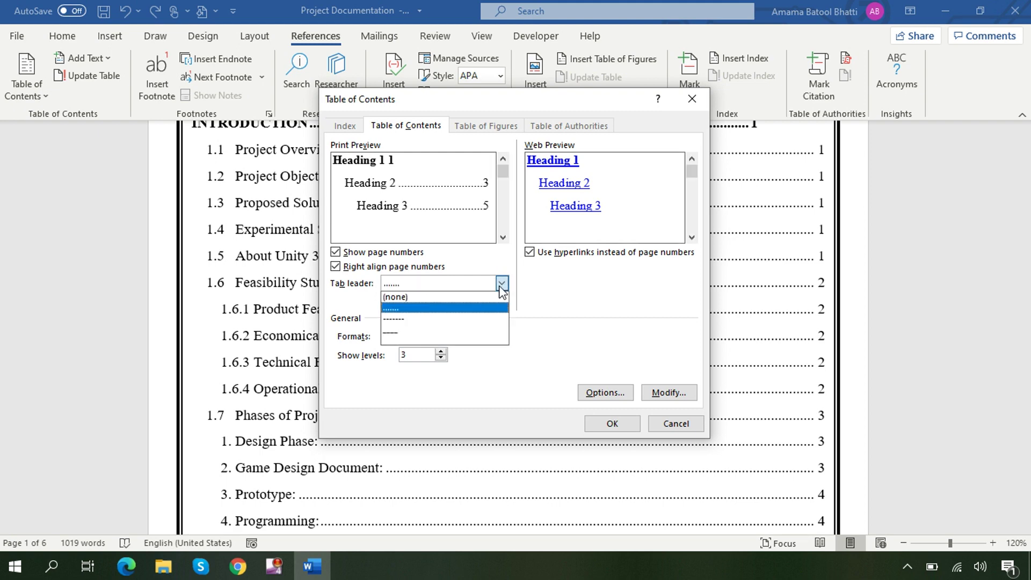
click(451, 309)
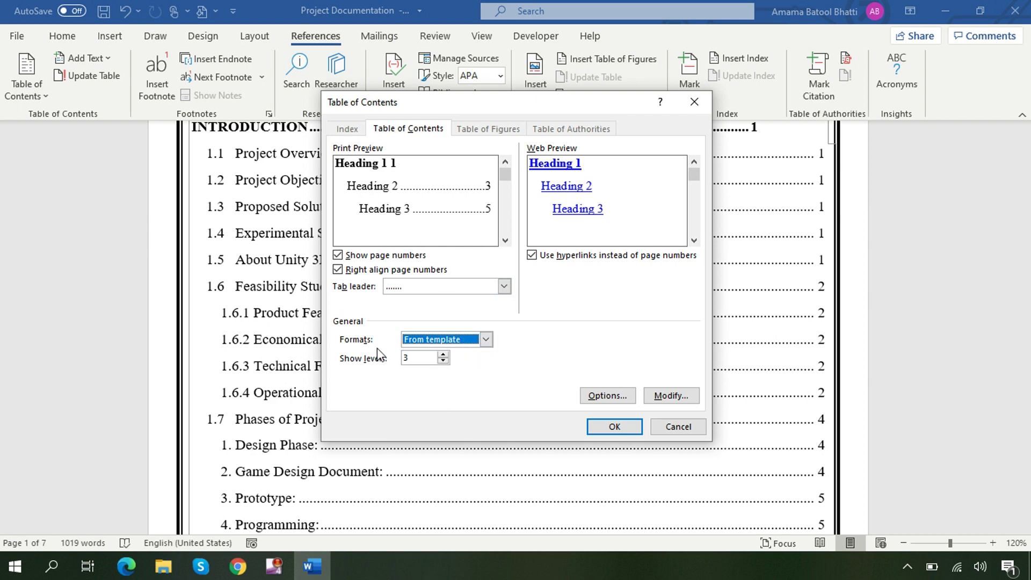
click(486, 340)
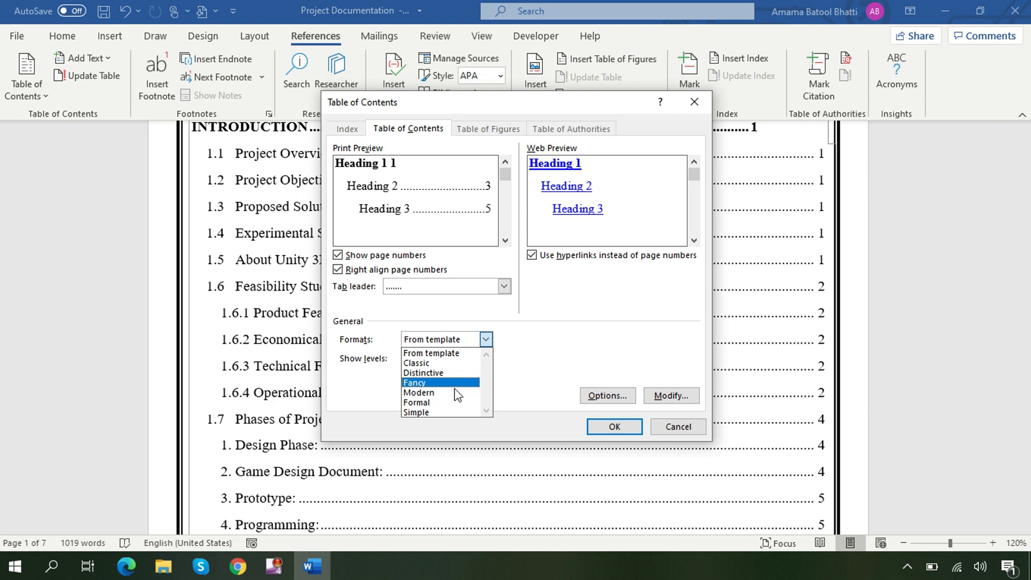
click(441, 364)
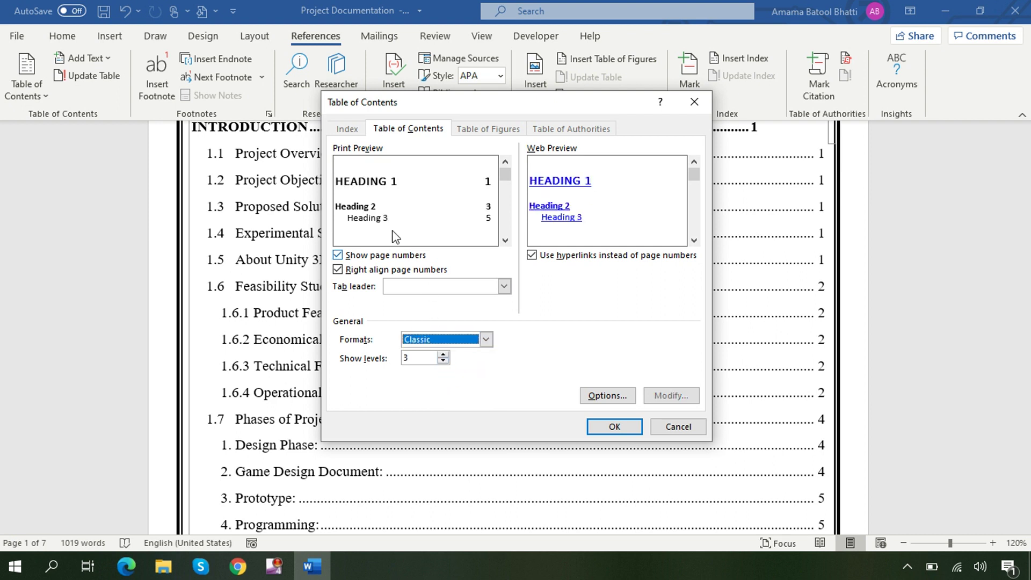
click(486, 340)
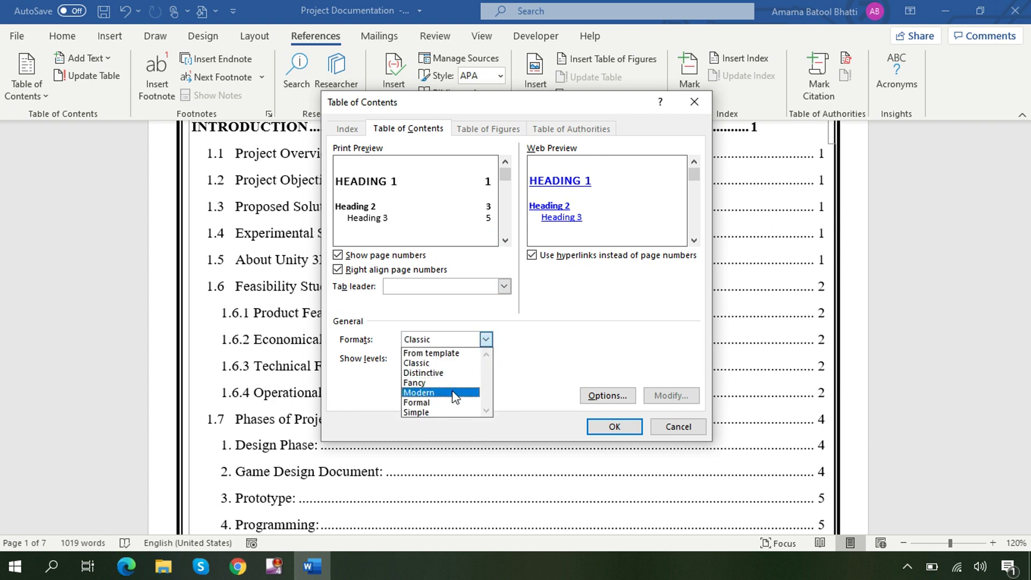
click(451, 403)
click(486, 340)
click(450, 412)
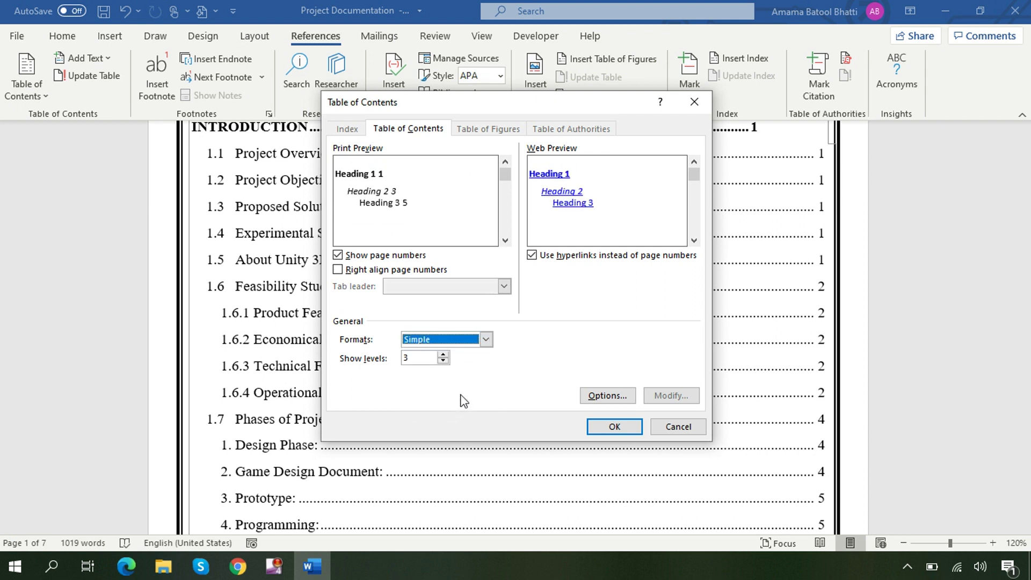
click(485, 339)
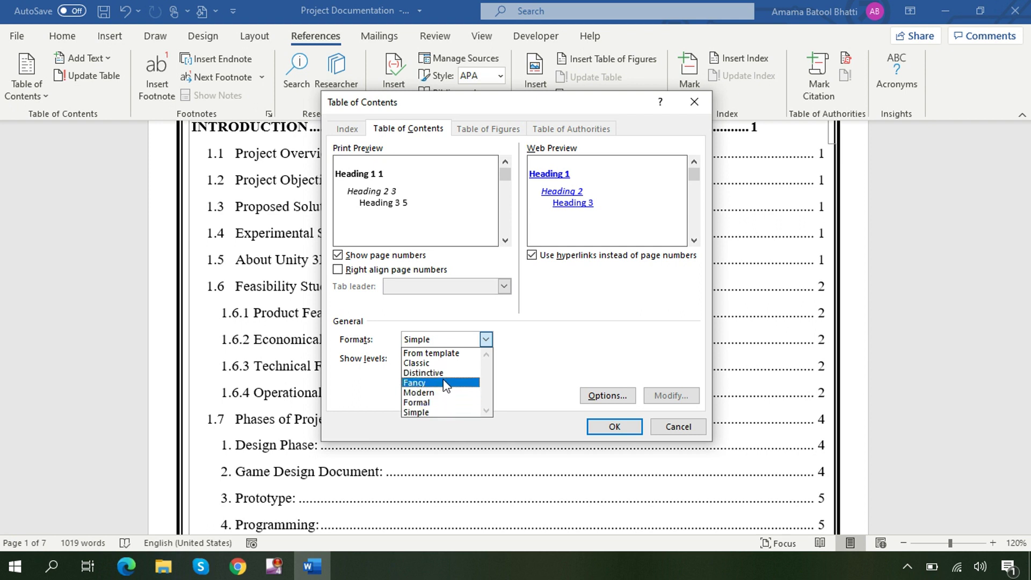
click(460, 353)
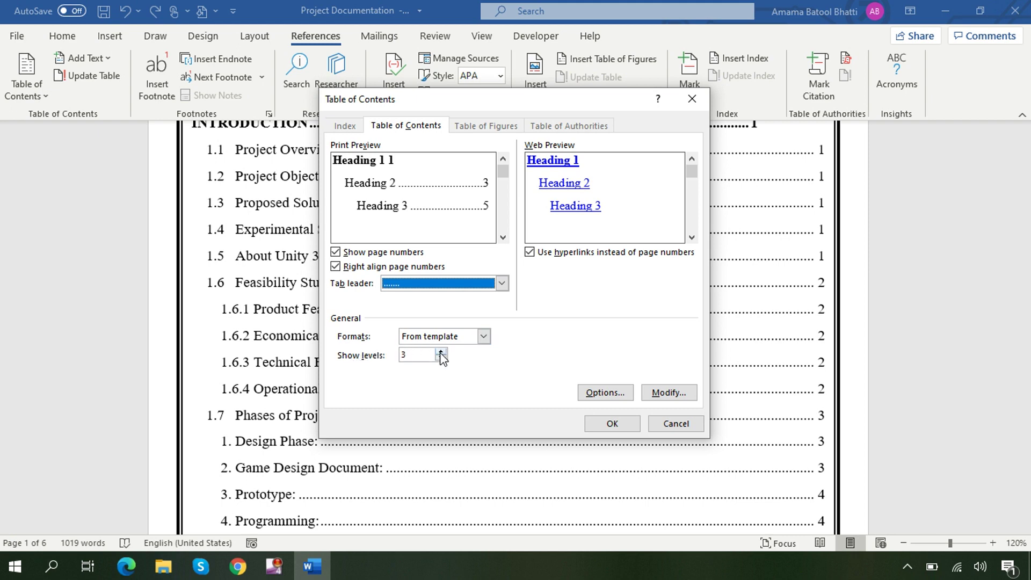
Step: Set Show levels back to 3 after trying 4 and 5, then view the TOC entry styles
click(441, 352)
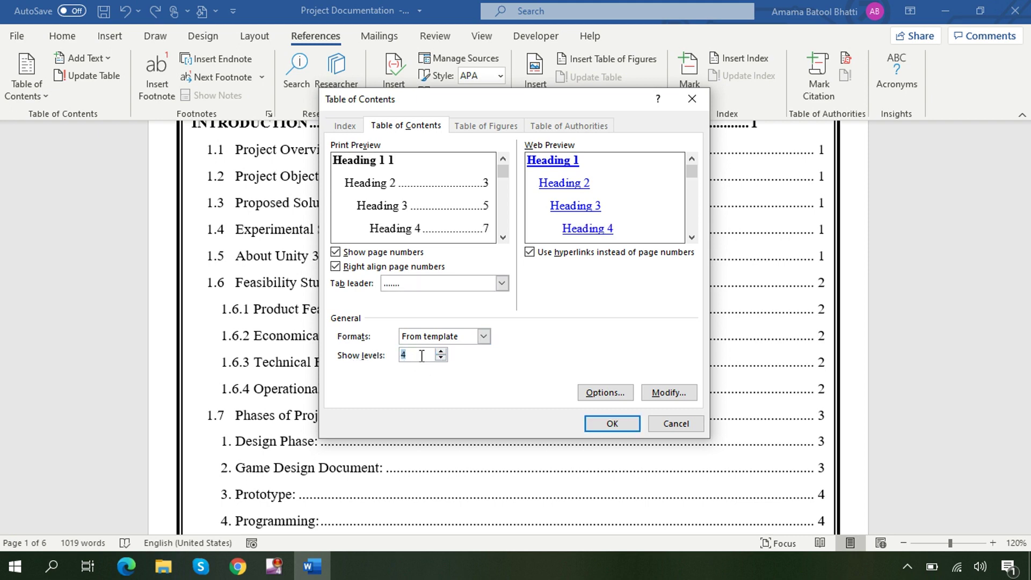
click(441, 353)
drag(504, 173, 504, 191)
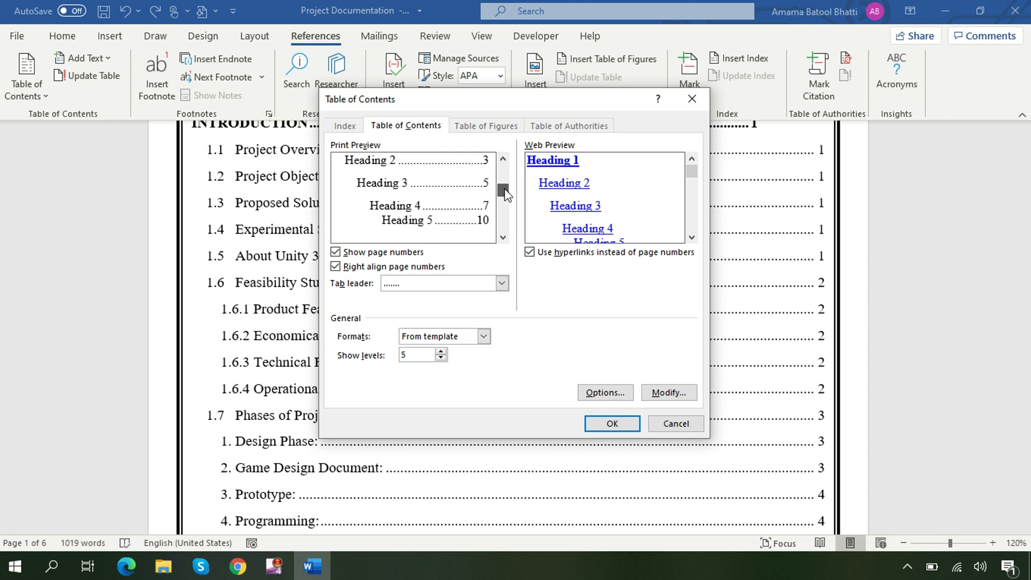
click(441, 358)
click(441, 358)
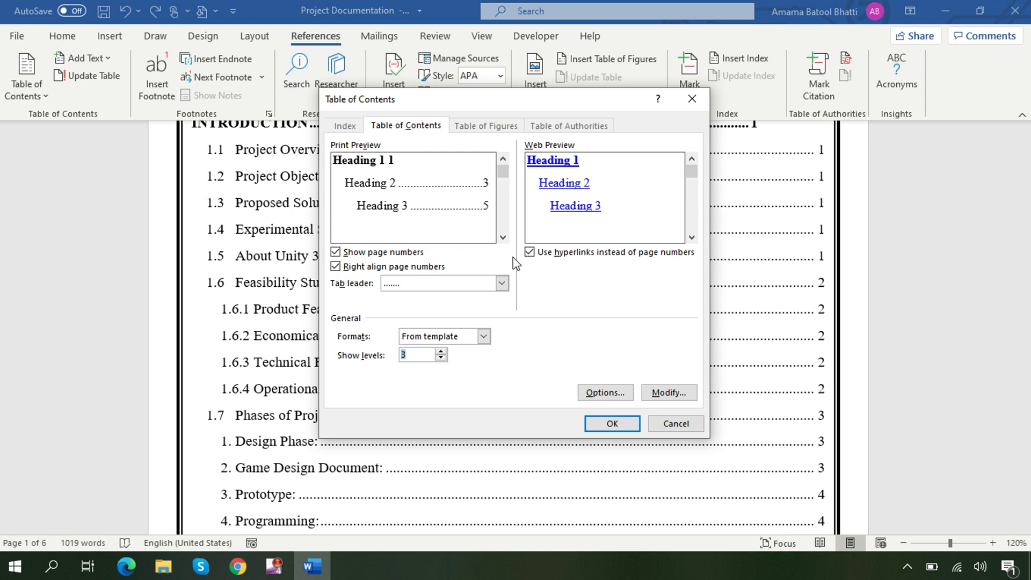
click(676, 394)
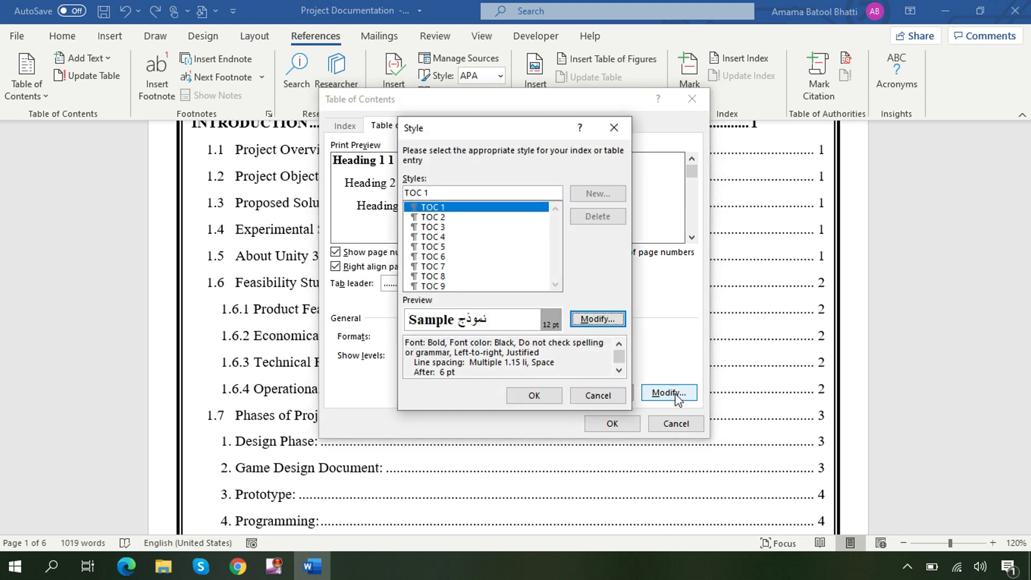
Step: Review the TOC 2 through TOC 9 entry styles without changes, then open Table of Contents Options
click(434, 218)
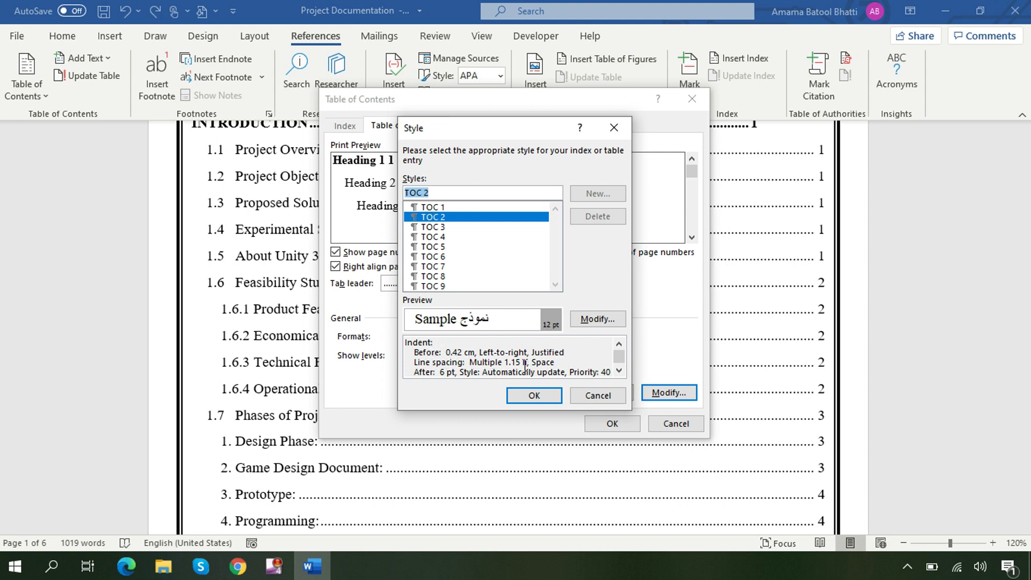
click(441, 228)
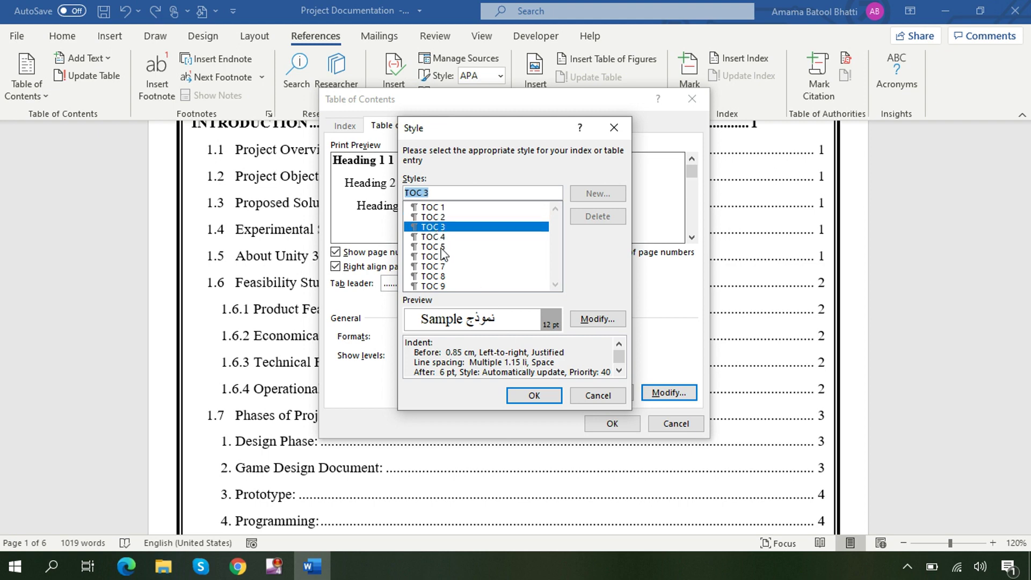
click(441, 257)
click(441, 267)
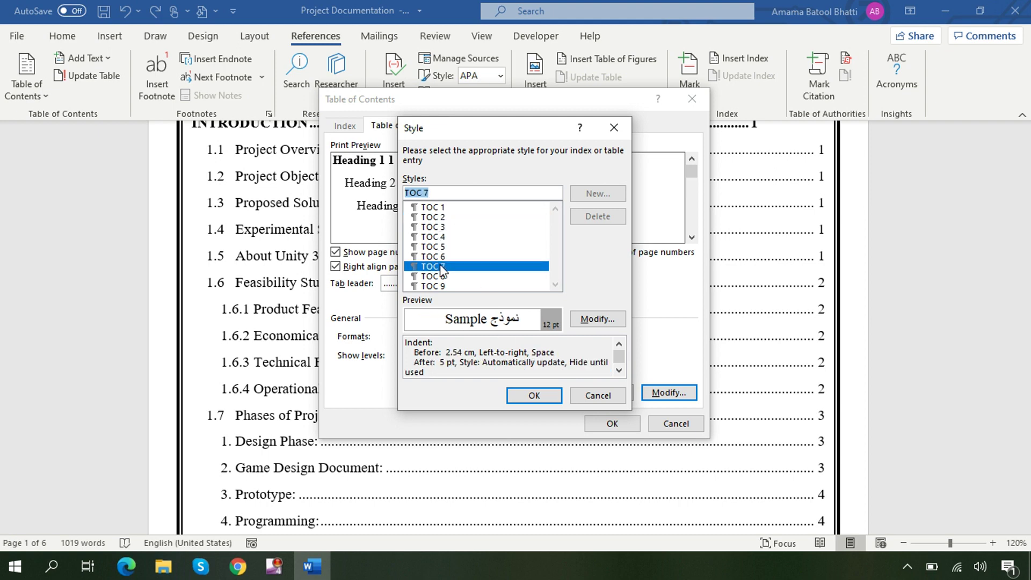
click(440, 277)
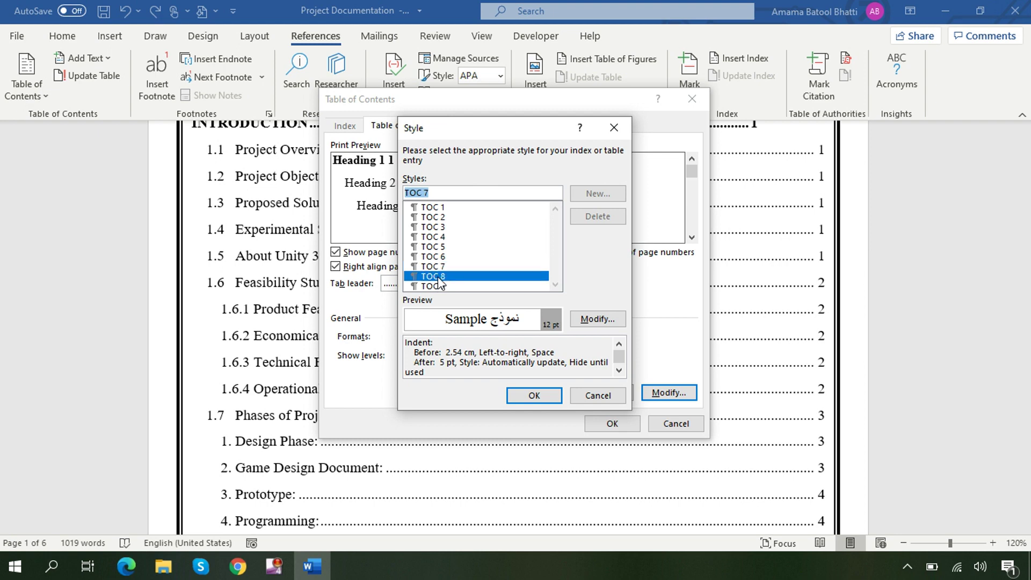
click(441, 286)
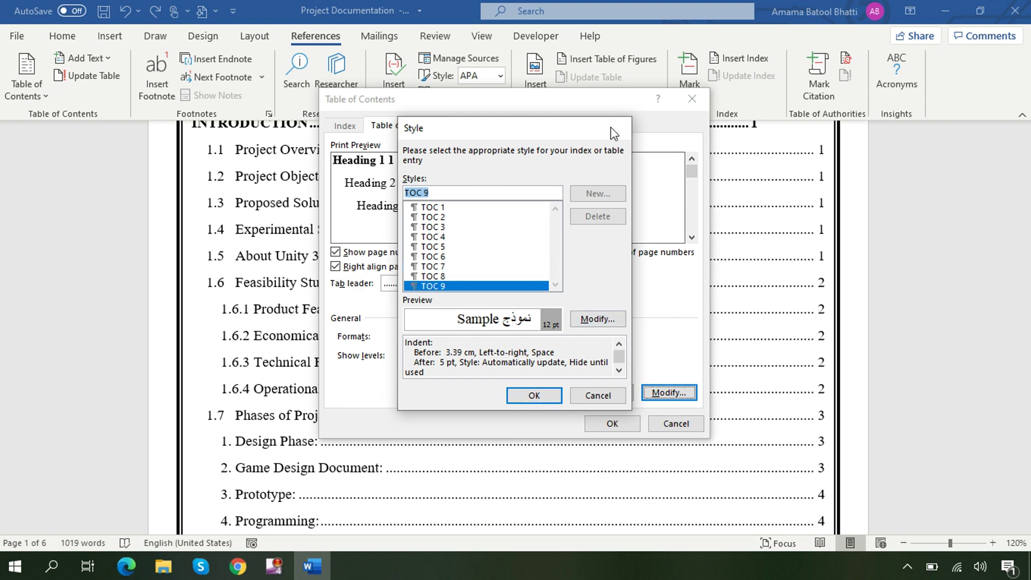
click(612, 127)
click(595, 399)
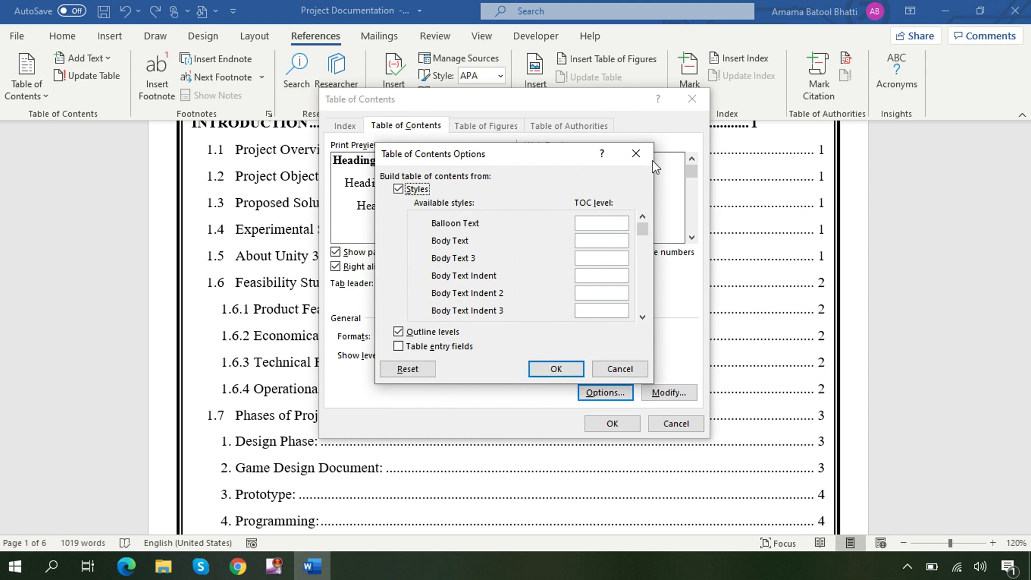
Step: Close Table of Contents Options unchanged and confirm the Table of Contents dialog with OK
click(637, 153)
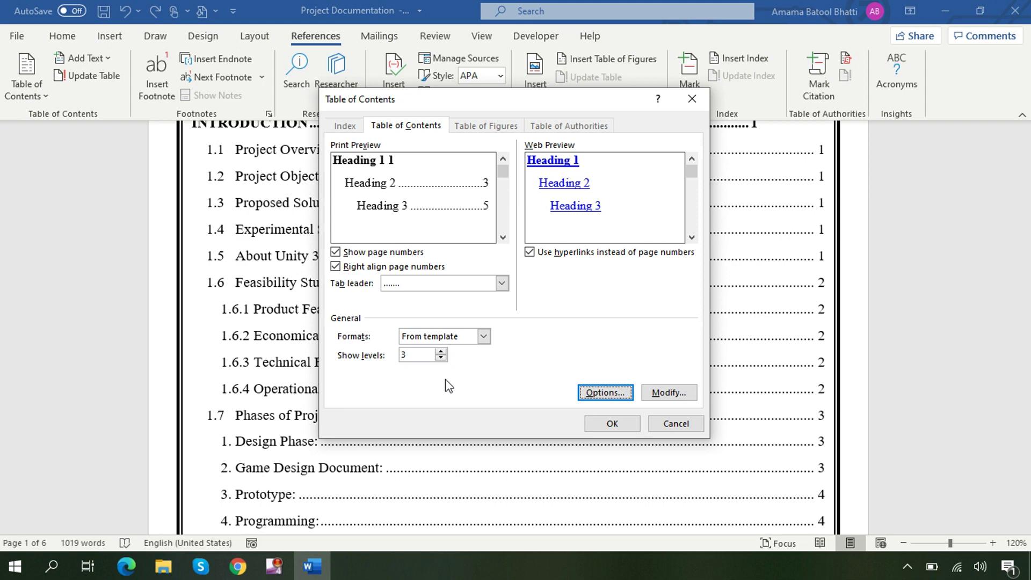
click(626, 425)
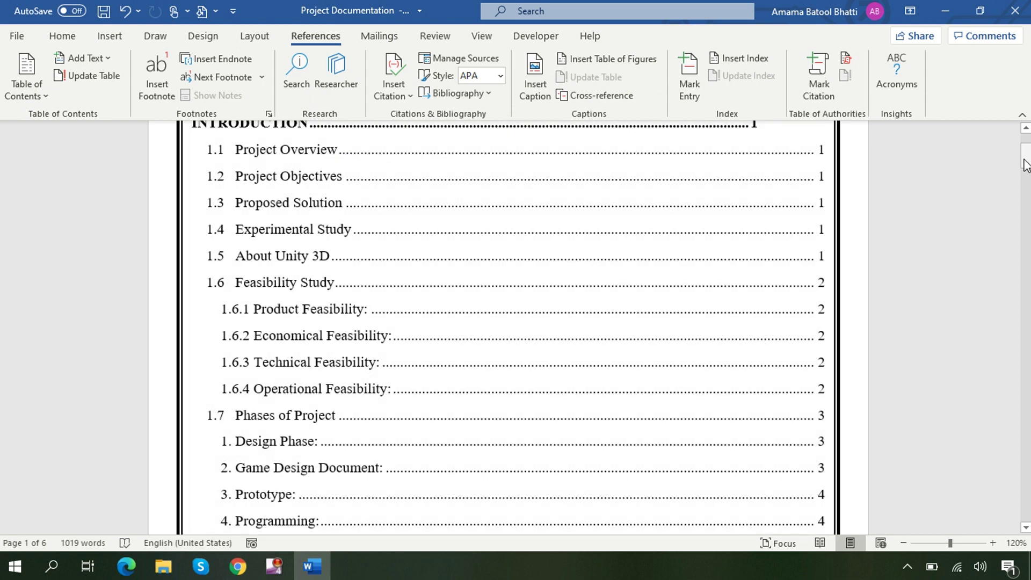
Step: Scroll down to the 1.7 Phases of Project heading and place the cursor in it
mouse_move(1026, 157)
mouse_down()
mouse_move(1026, 148)
mouse_move(1025, 180)
mouse_up()
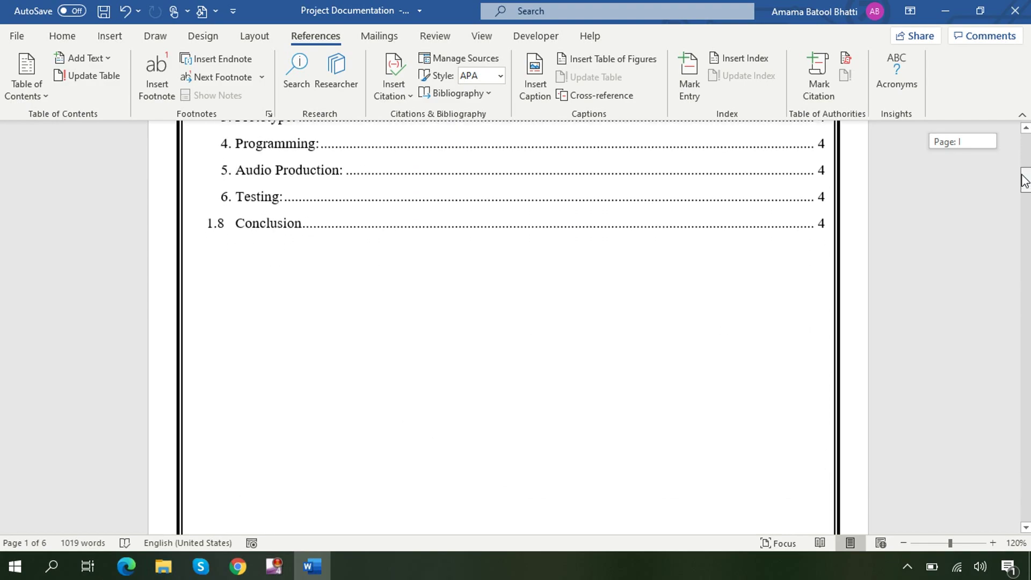
mouse_move(1025, 180)
mouse_down()
mouse_move(1011, 345)
mouse_move(1014, 336)
mouse_up()
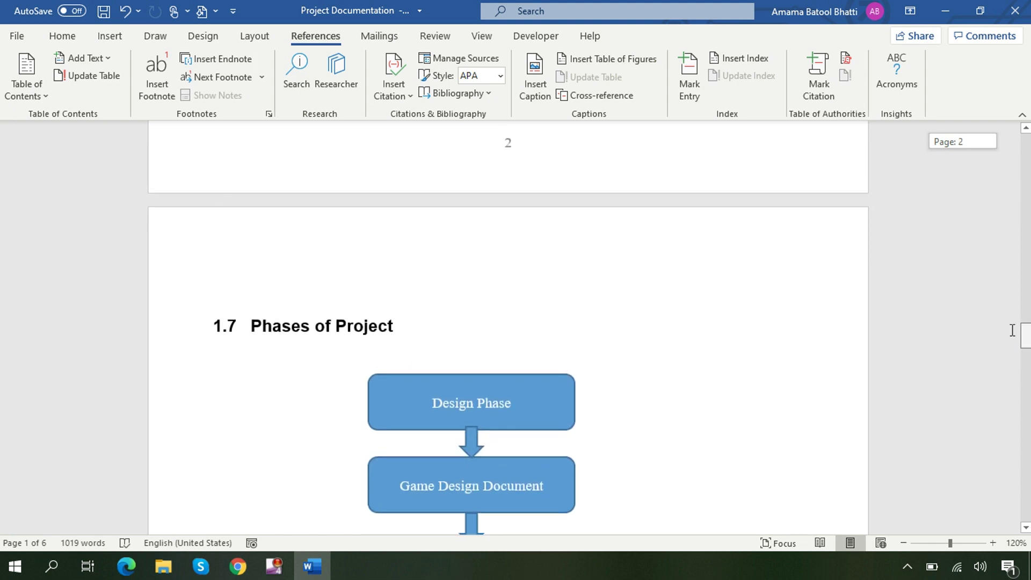
click(397, 326)
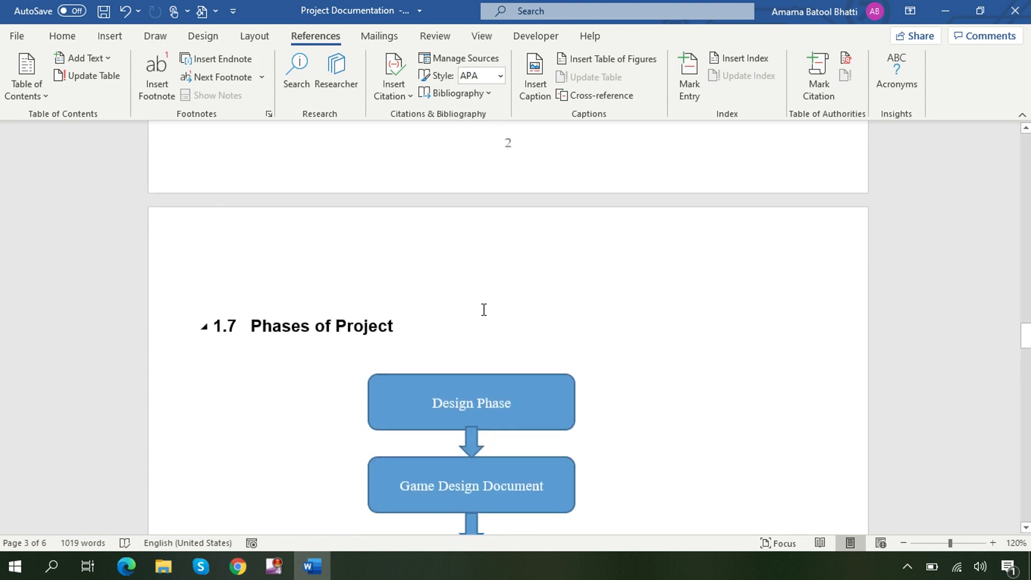
mouse_move(1026, 337)
mouse_down()
mouse_move(1026, 366)
mouse_move(1026, 330)
mouse_move(1026, 340)
mouse_up()
Step: Insert a page break on the empty line above 1.7 Phases of Project
click(249, 264)
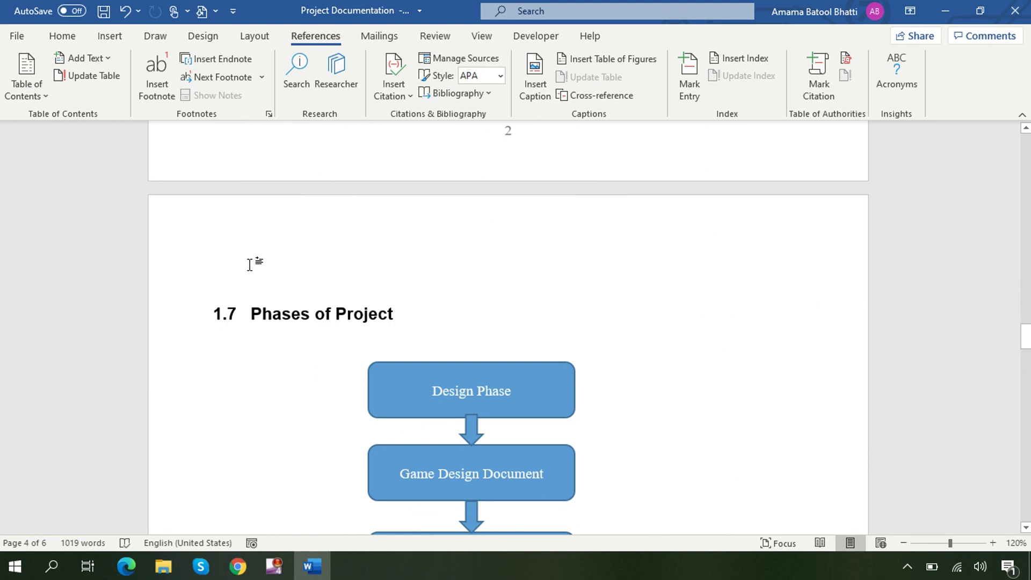
click(110, 37)
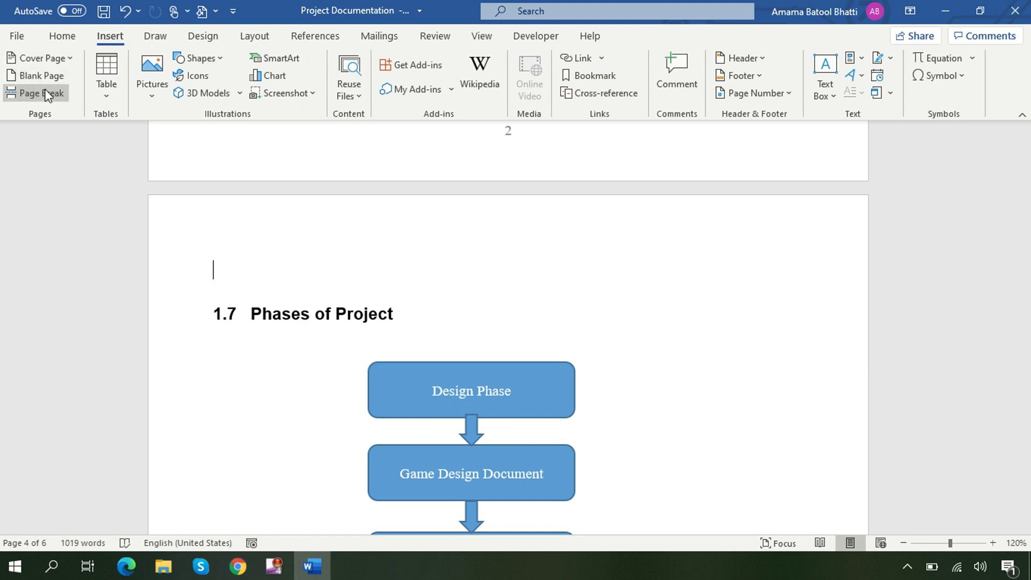
click(46, 92)
Step: Scroll back up and click into the Table of Contents
mouse_move(1025, 350)
mouse_down()
mouse_move(1024, 305)
mouse_move(1026, 367)
mouse_move(1025, 320)
mouse_move(1023, 348)
mouse_up()
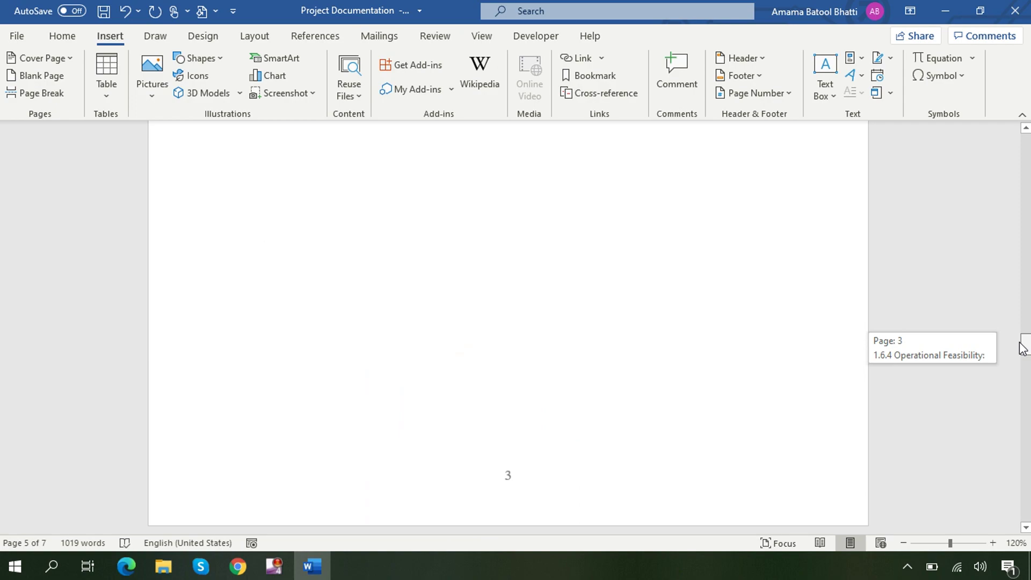
drag(1022, 348, 1025, 160)
click(382, 237)
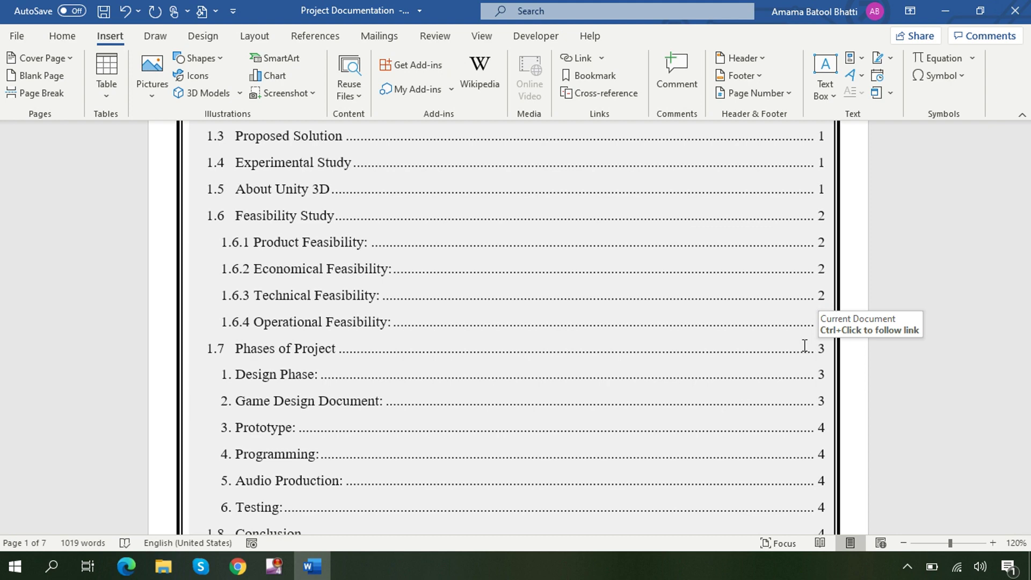
Step: Update the Table of Contents from References, keeping 'Update page numbers only' selected
scroll(725, 329, up, 3)
scroll(714, 327, up, 2)
click(274, 204)
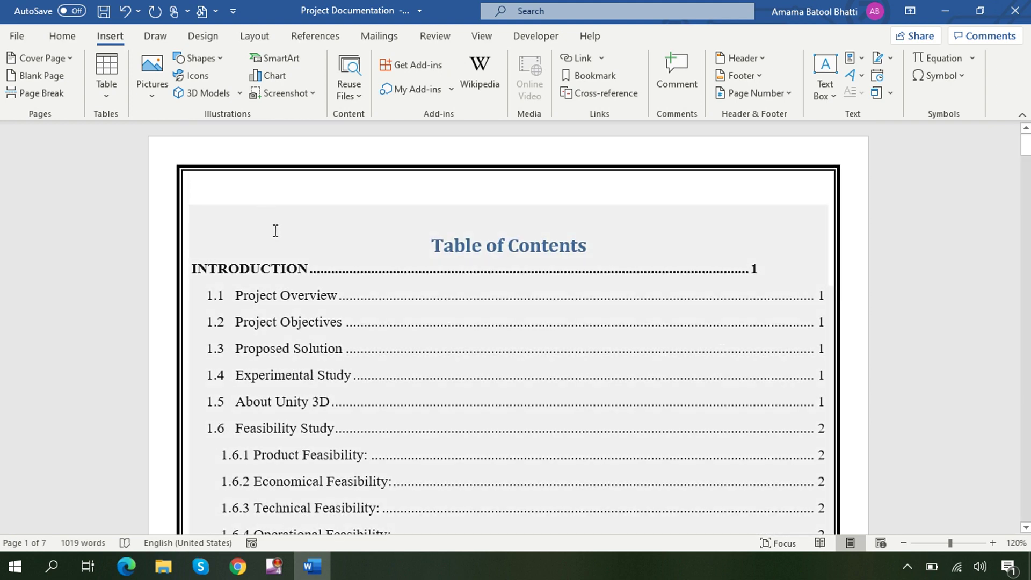
click(292, 236)
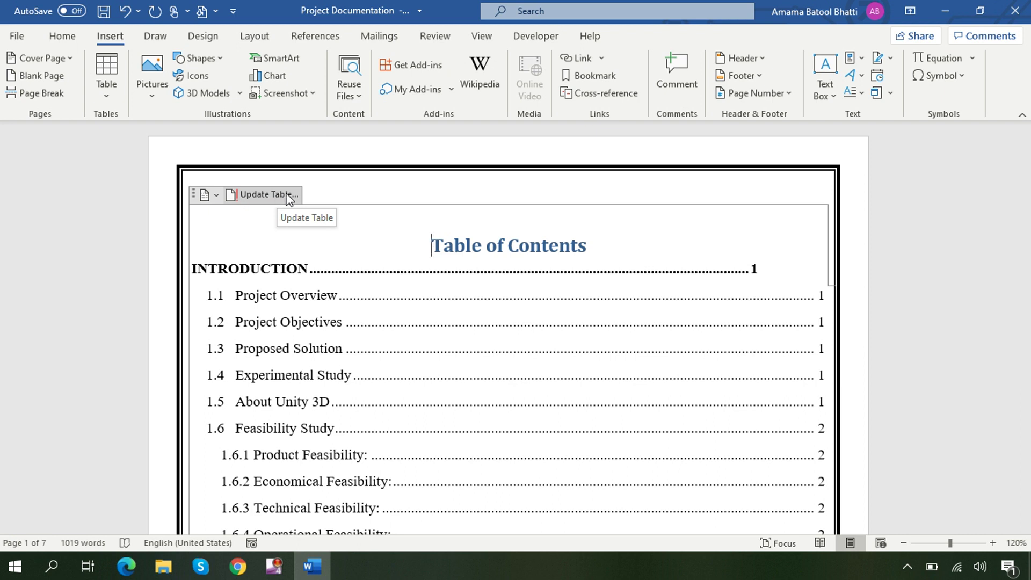
click(321, 36)
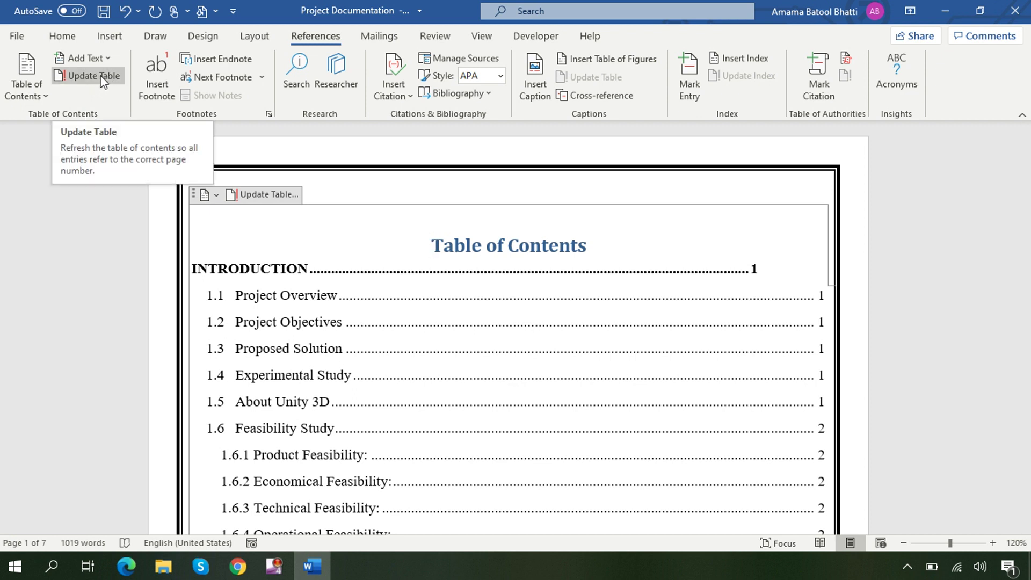
click(264, 195)
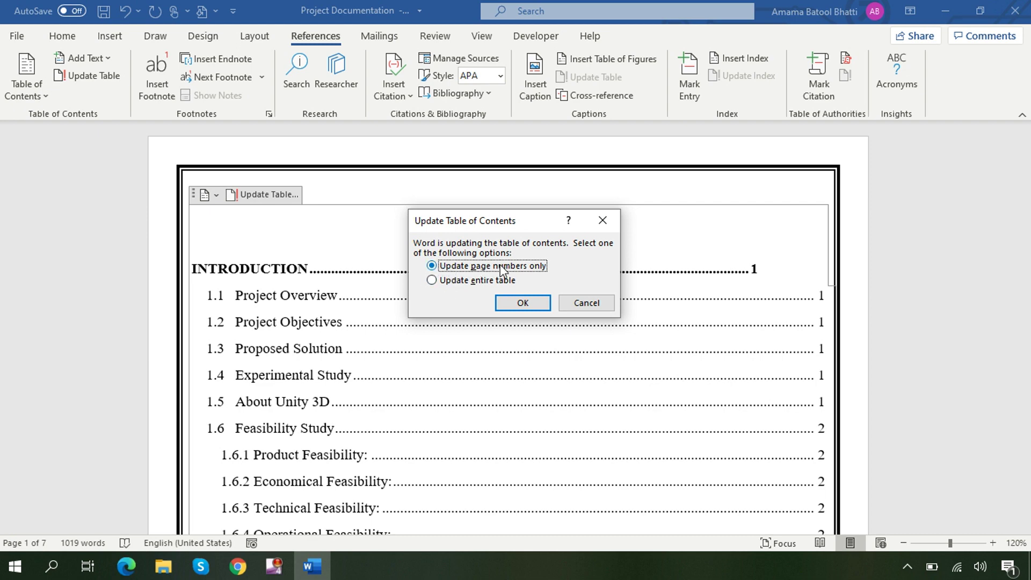
click(522, 305)
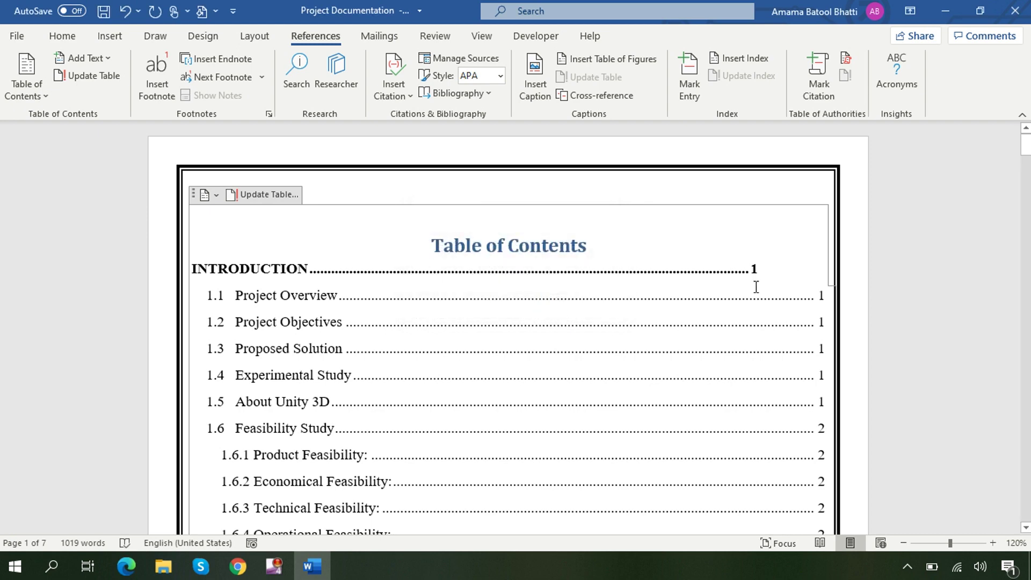
Step: Scroll to check the refreshed contents page numbers, then open the Table of Contents gallery
mouse_move(1026, 149)
mouse_down()
mouse_move(1026, 170)
mouse_move(1026, 160)
mouse_up()
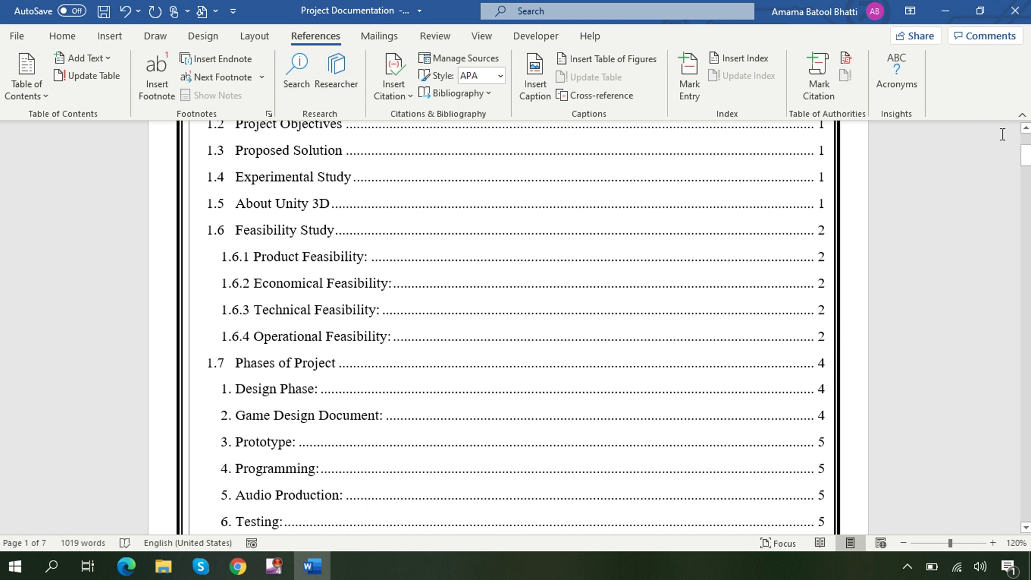
drag(1028, 166, 1028, 149)
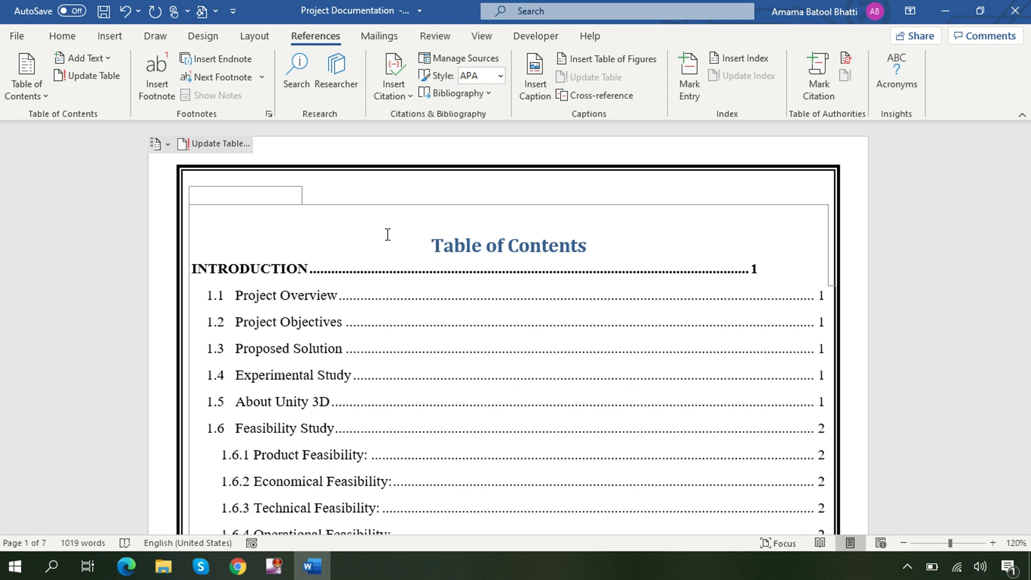
click(43, 98)
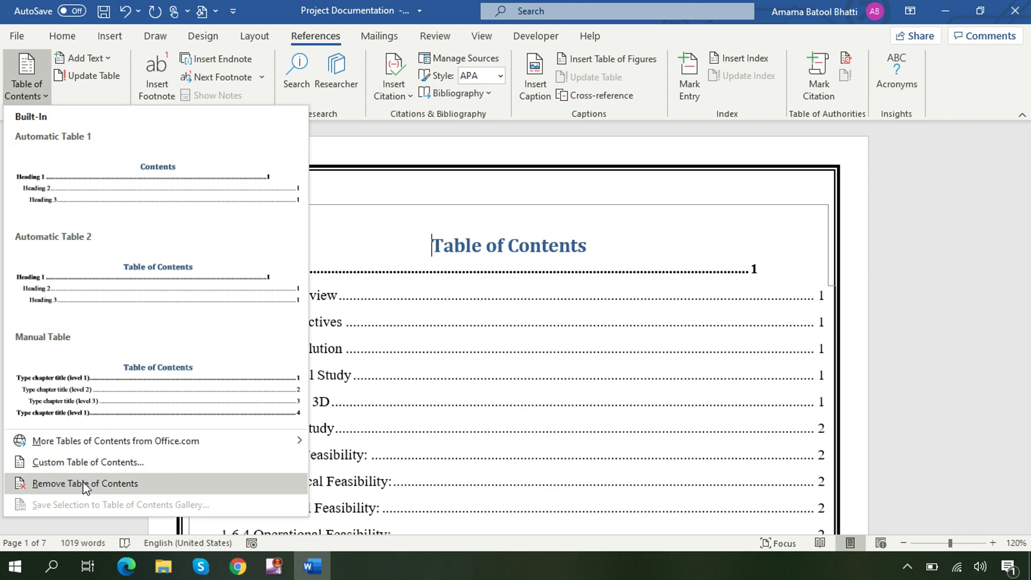
click(105, 485)
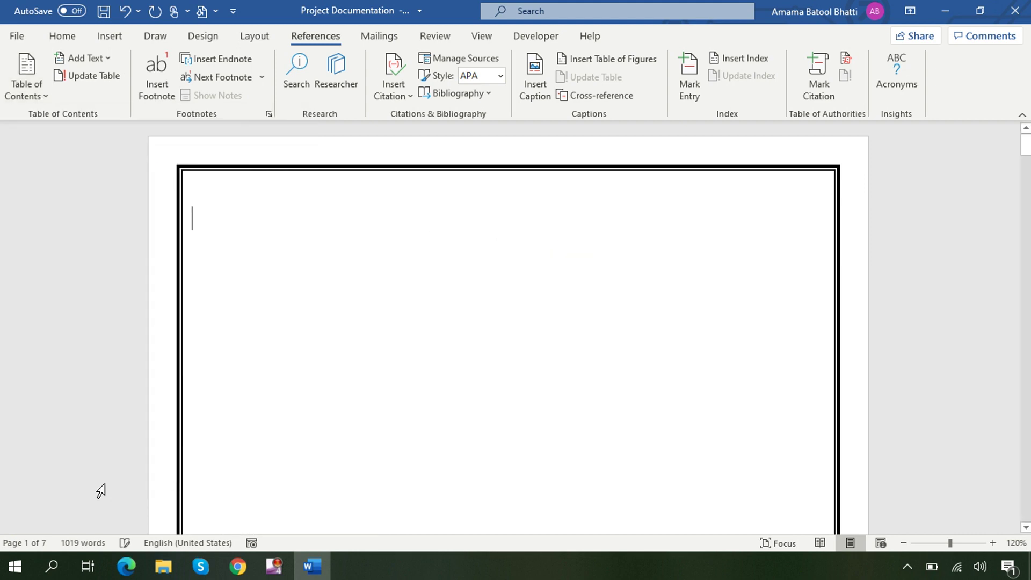
drag(1026, 144, 1026, 211)
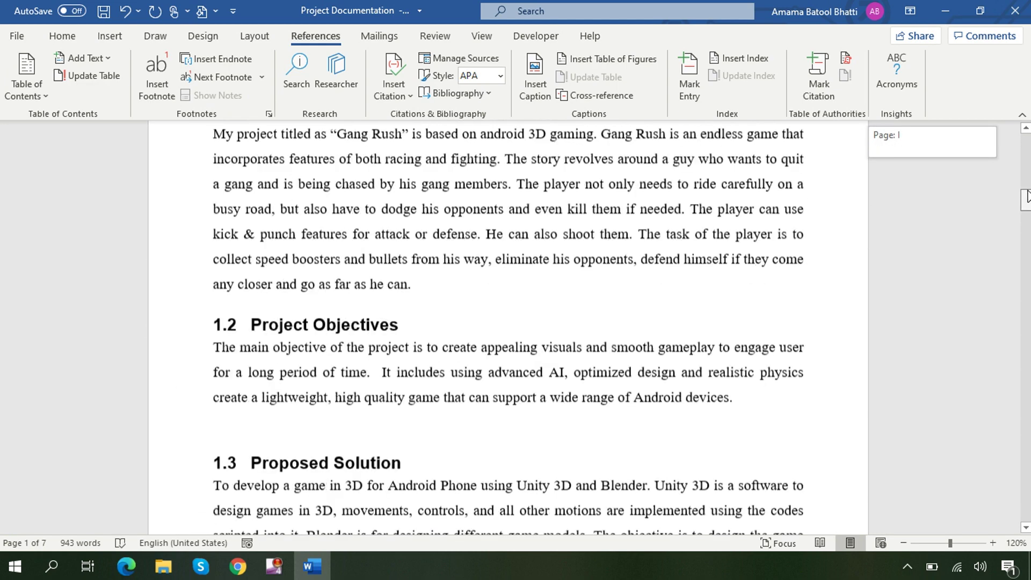
drag(1026, 211, 1026, 141)
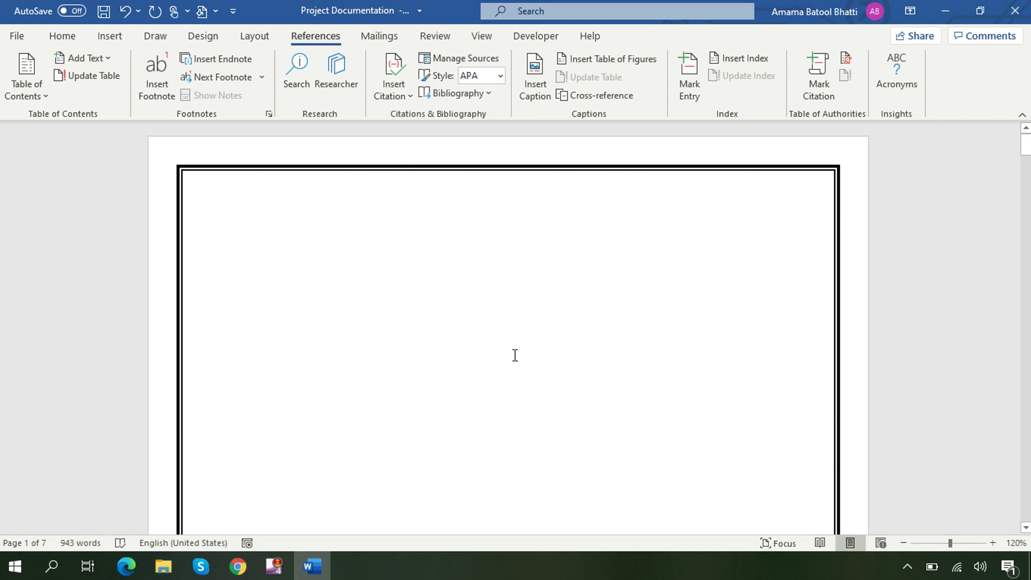
key(ctrl+z)
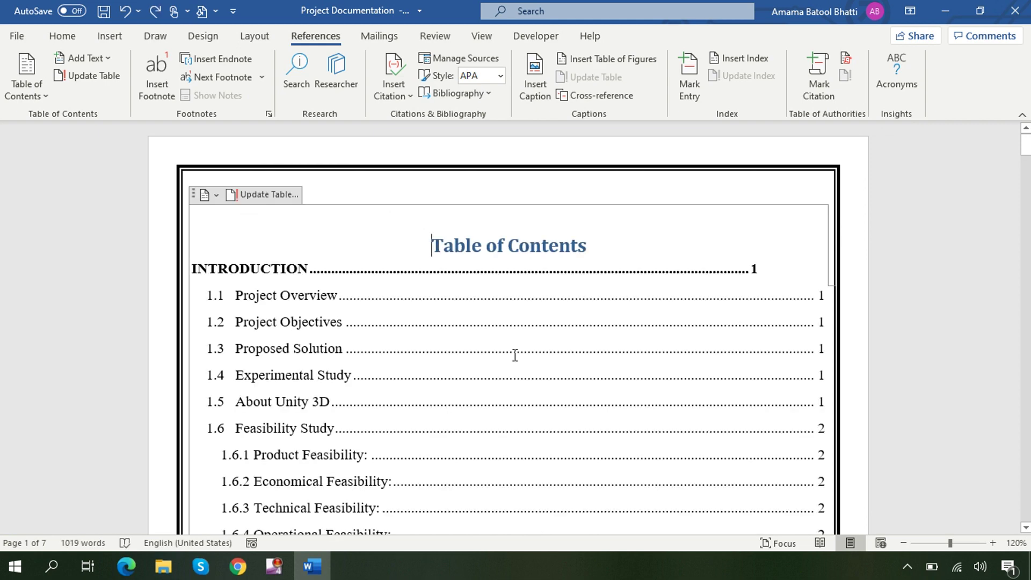
mouse_move(1026, 144)
mouse_down()
mouse_move(1026, 203)
mouse_move(1026, 140)
mouse_up()
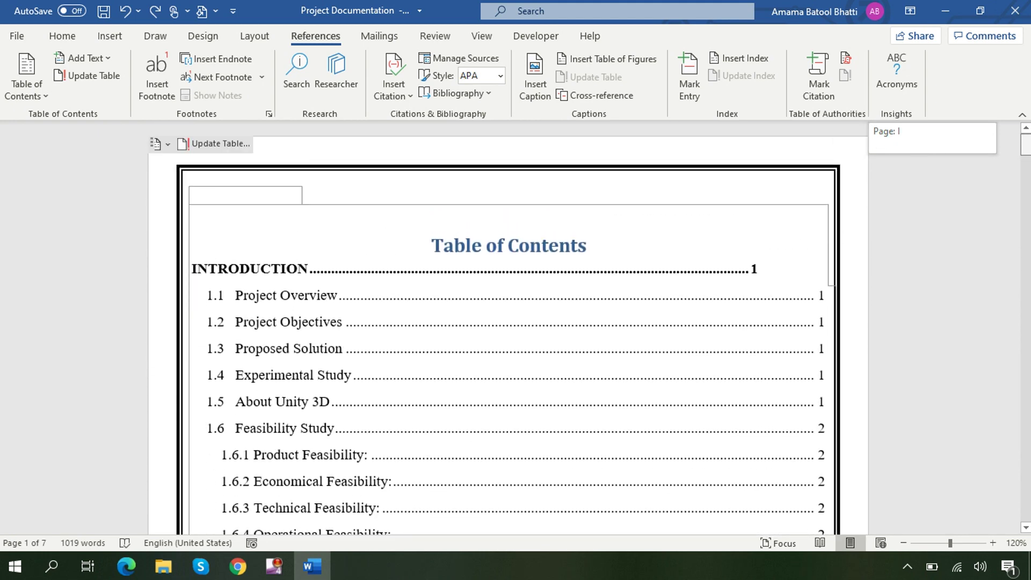